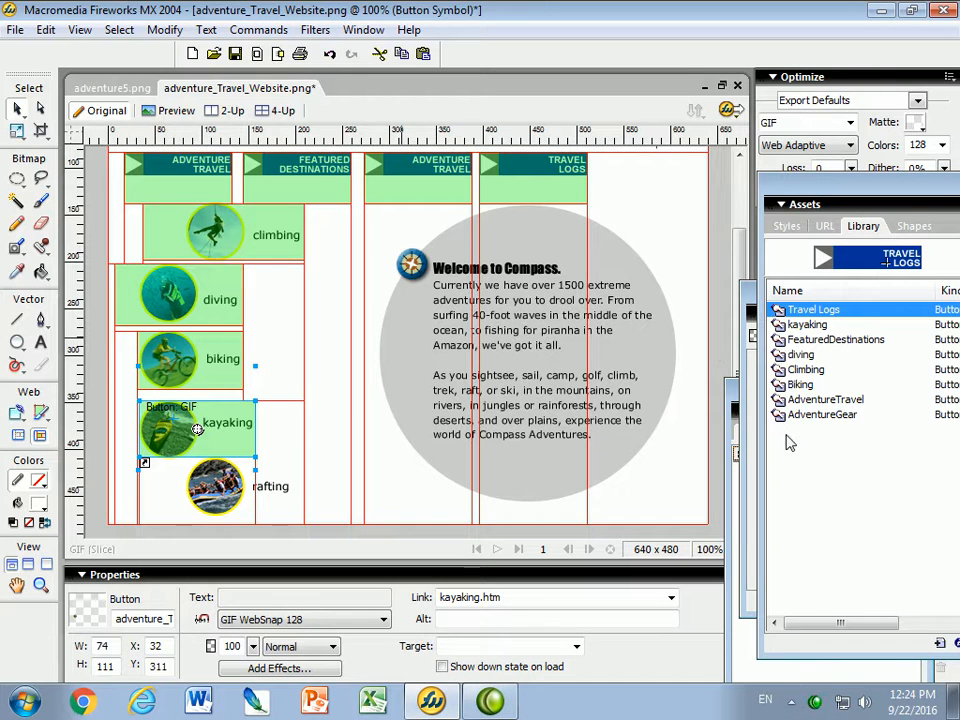
Drag the Assets panel out of the panel dock so it floats beside the page design
drag(832, 190, 765, 185)
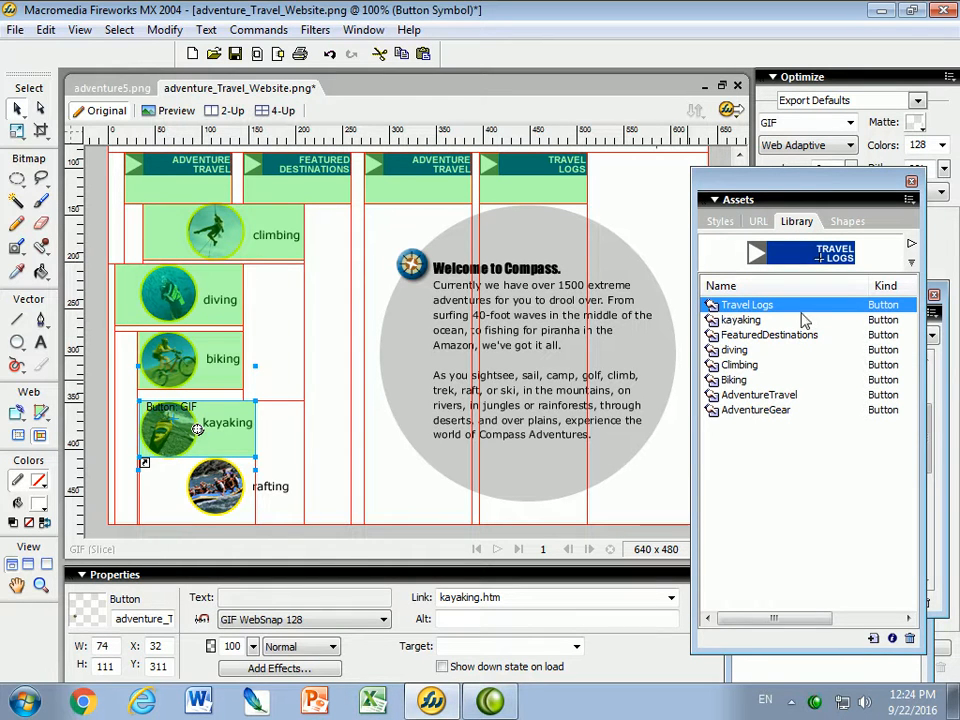
Duplicate the Travel Logs button symbol in the Library and rename the copy AboutUs
click(910, 201)
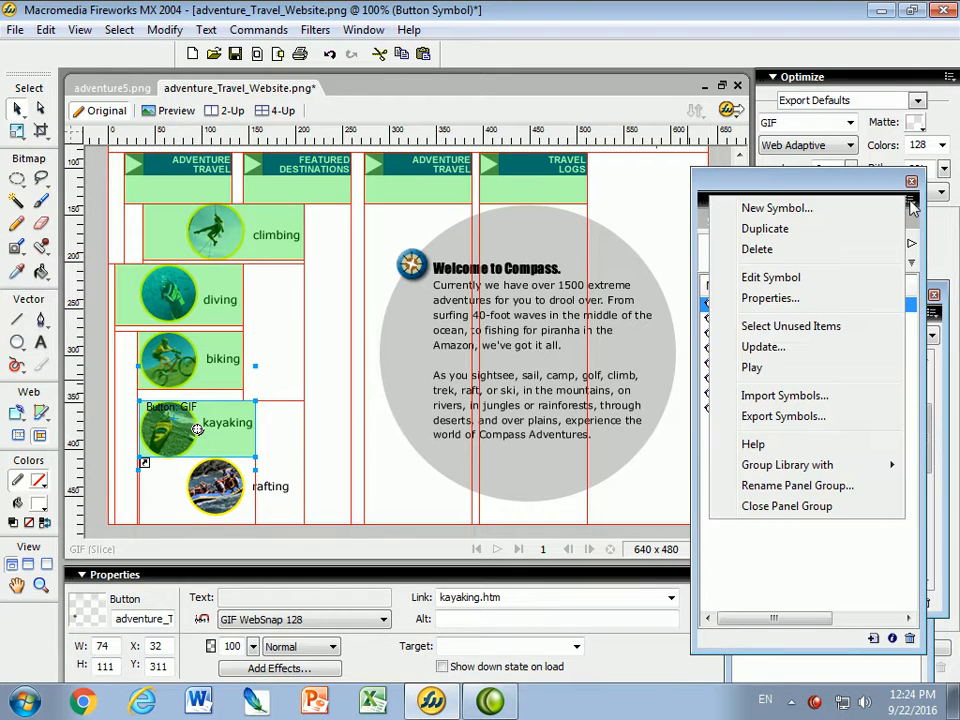
click(780, 229)
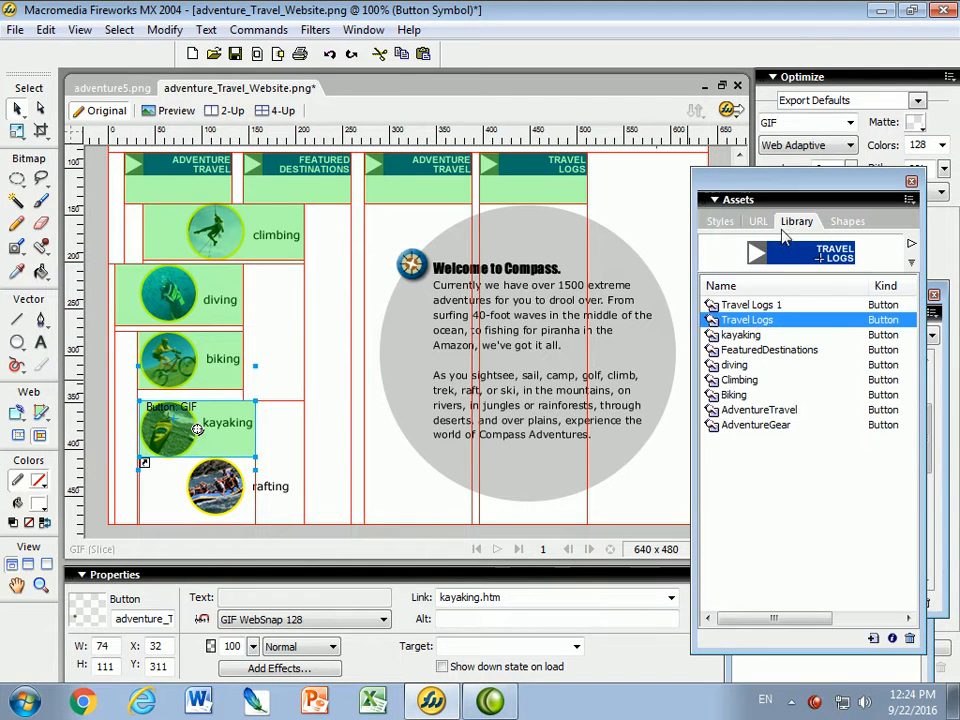
click(730, 305)
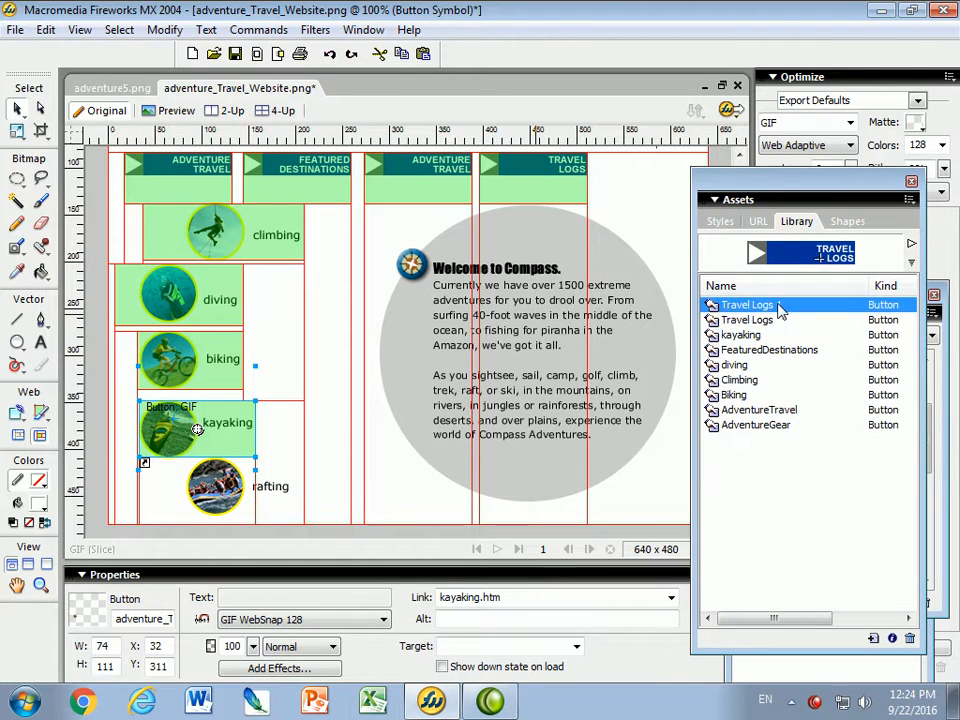
double_click(747, 306)
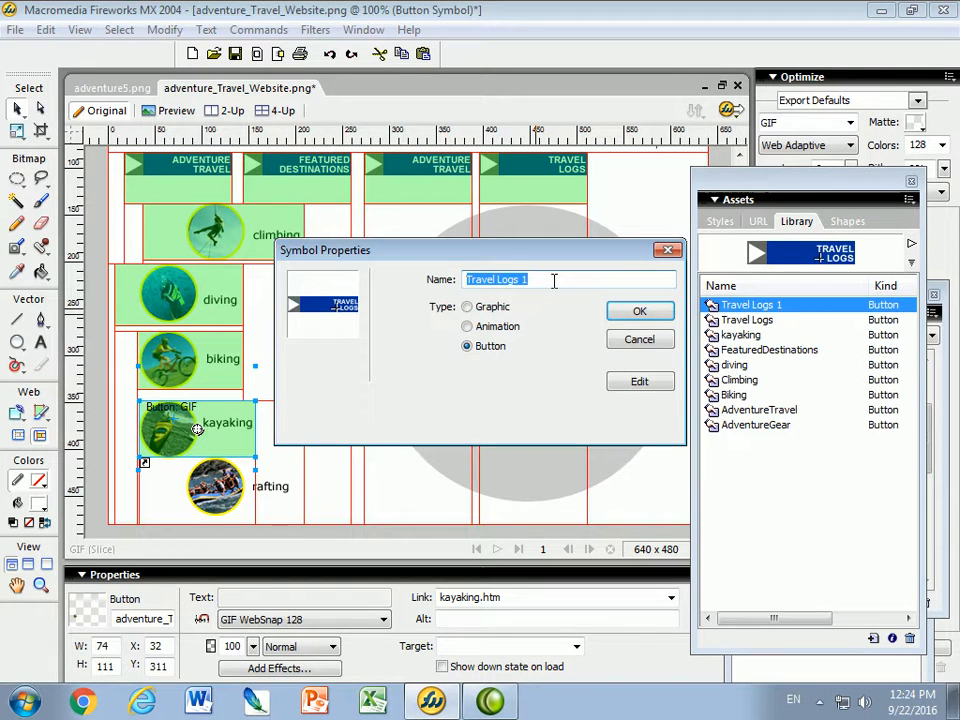
text(A)
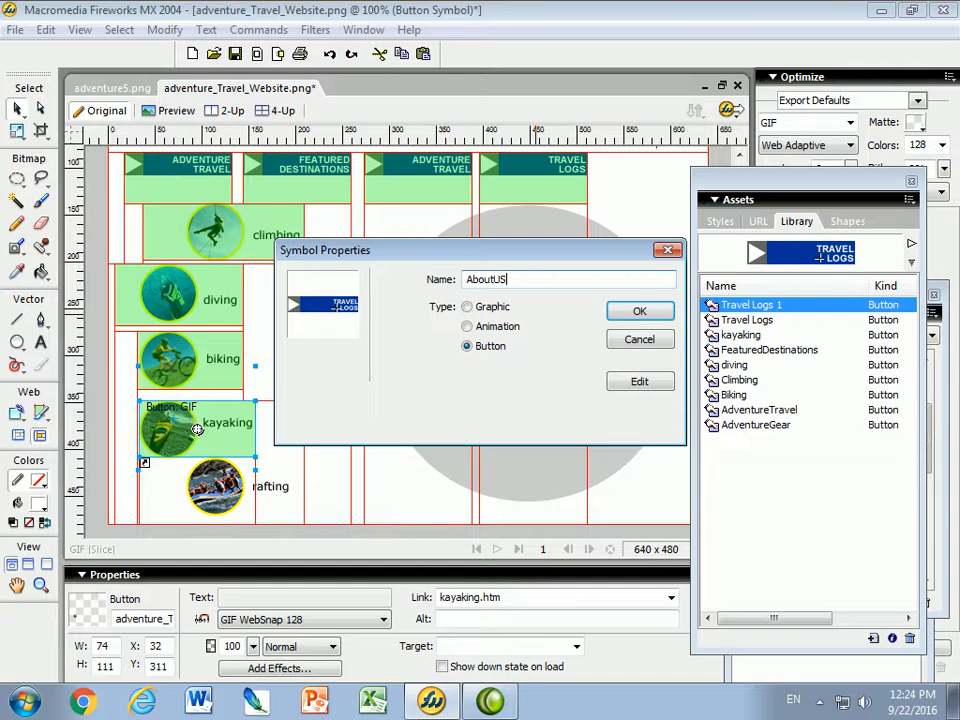
text(boutUs)
click(641, 313)
Edit the AboutUs symbol, replacing its TRAVEL LOGS label with ABOUT US across all button states
double_click(708, 427)
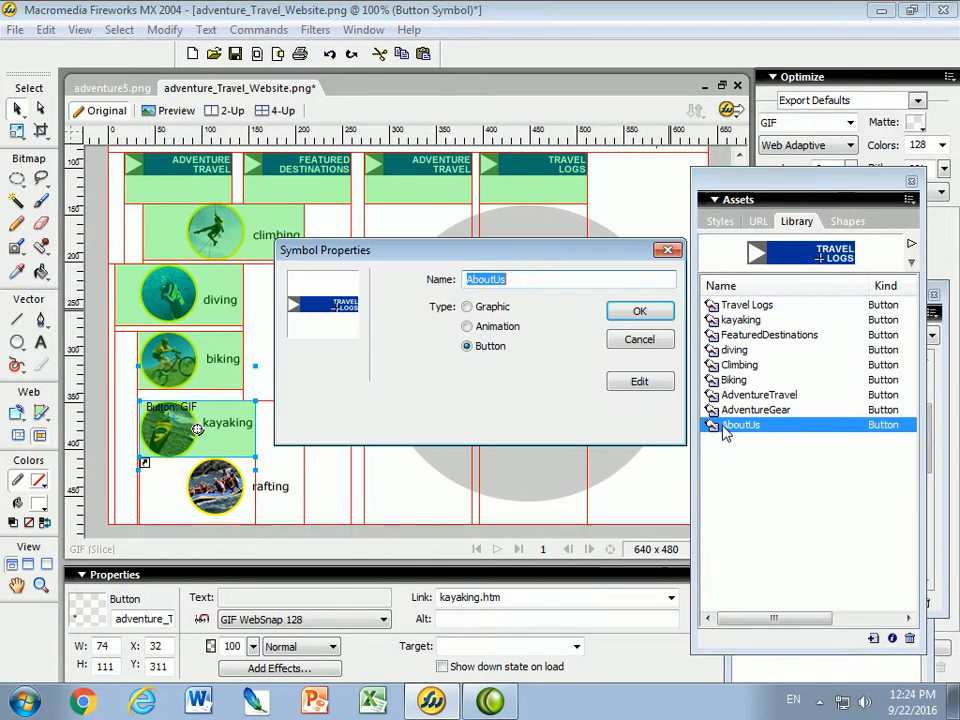
click(637, 380)
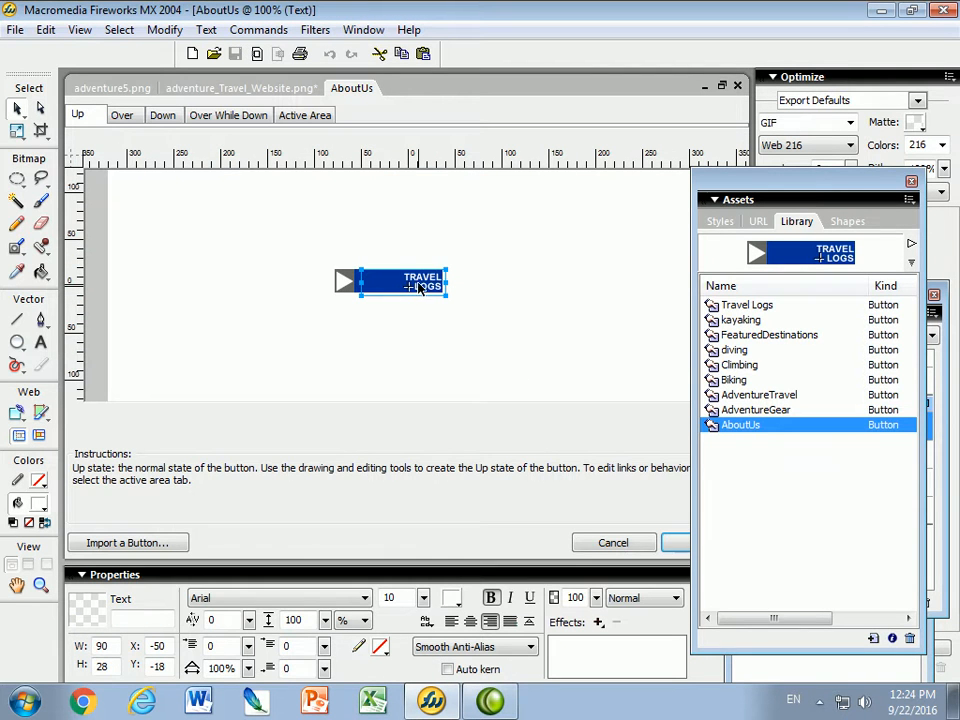
click(41, 345)
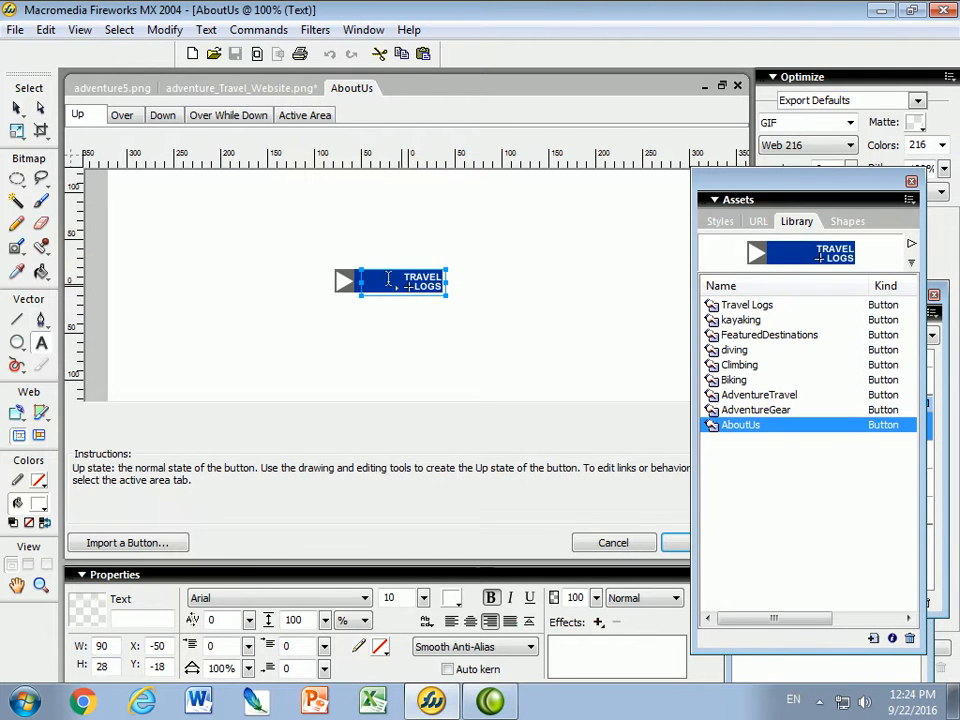
drag(403, 274, 450, 290)
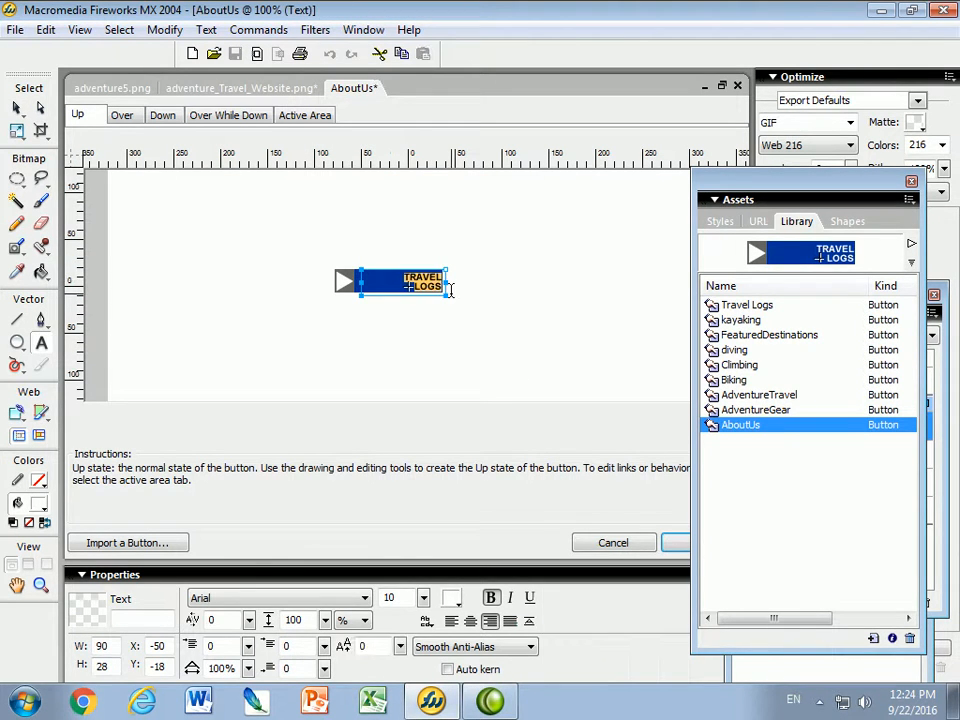
text(ABOUT)
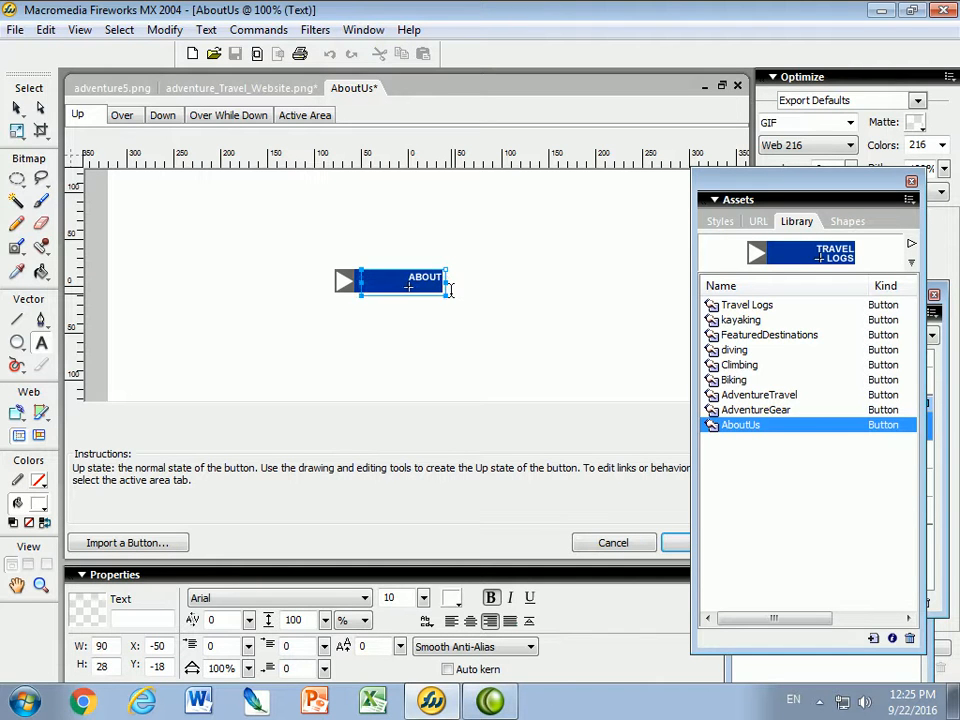
click(678, 545)
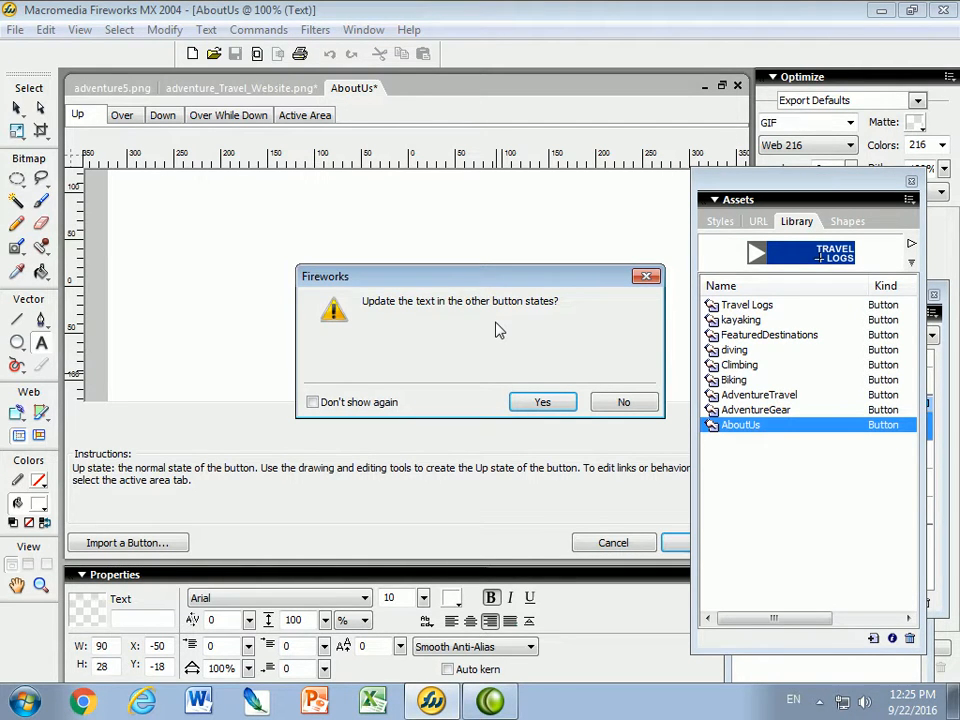
click(542, 401)
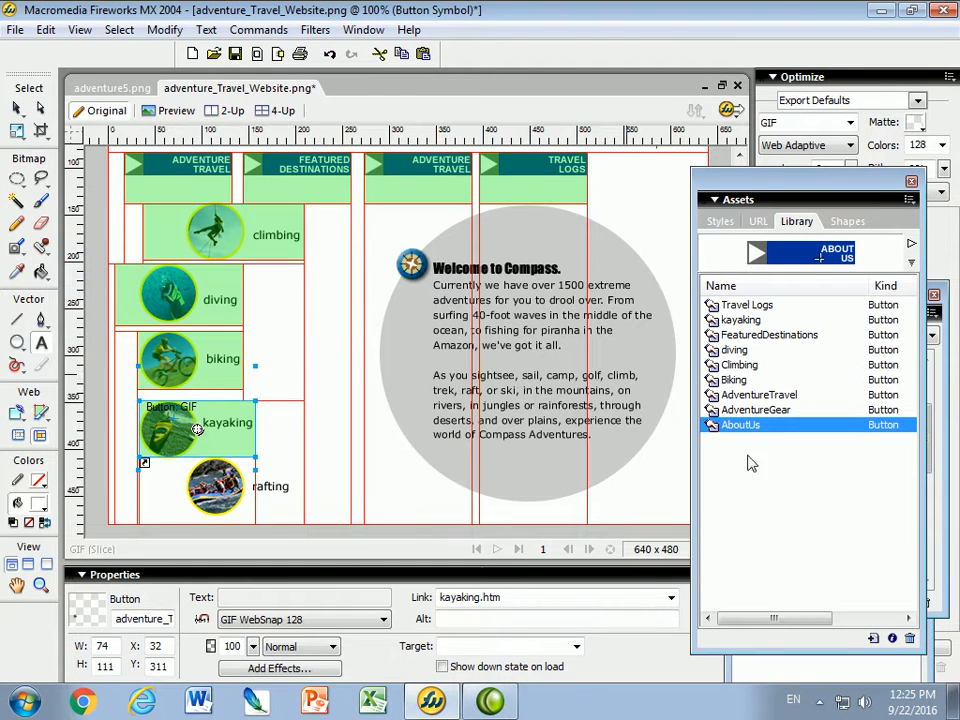
Drag the AboutUs symbol onto the navigation bar right of TRAVEL LOGS, then select the rafting picture
drag(736, 428, 657, 173)
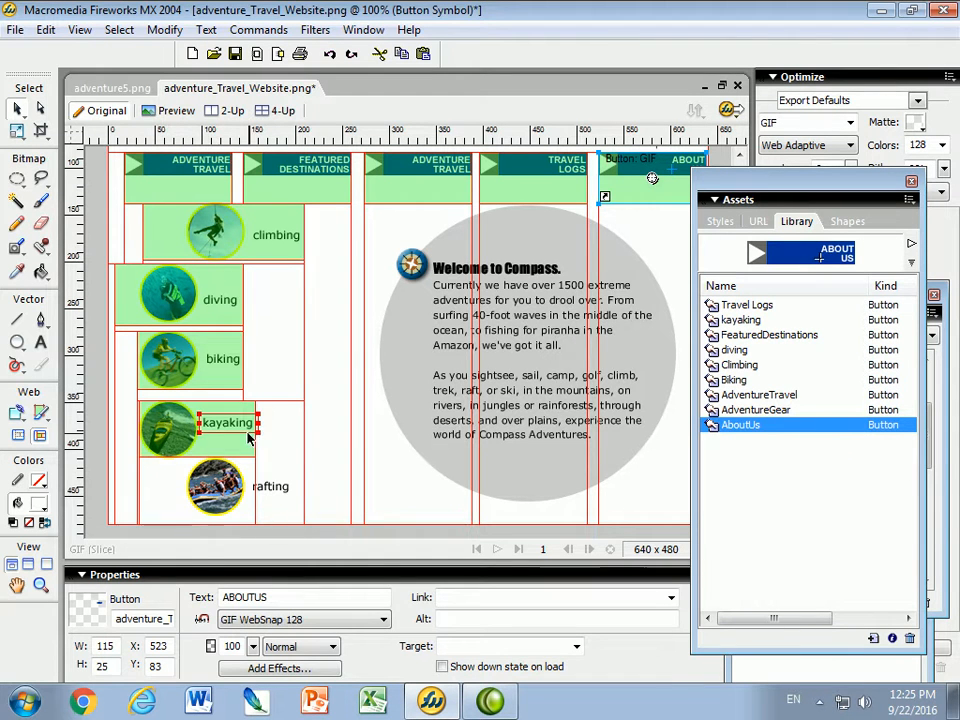
click(195, 505)
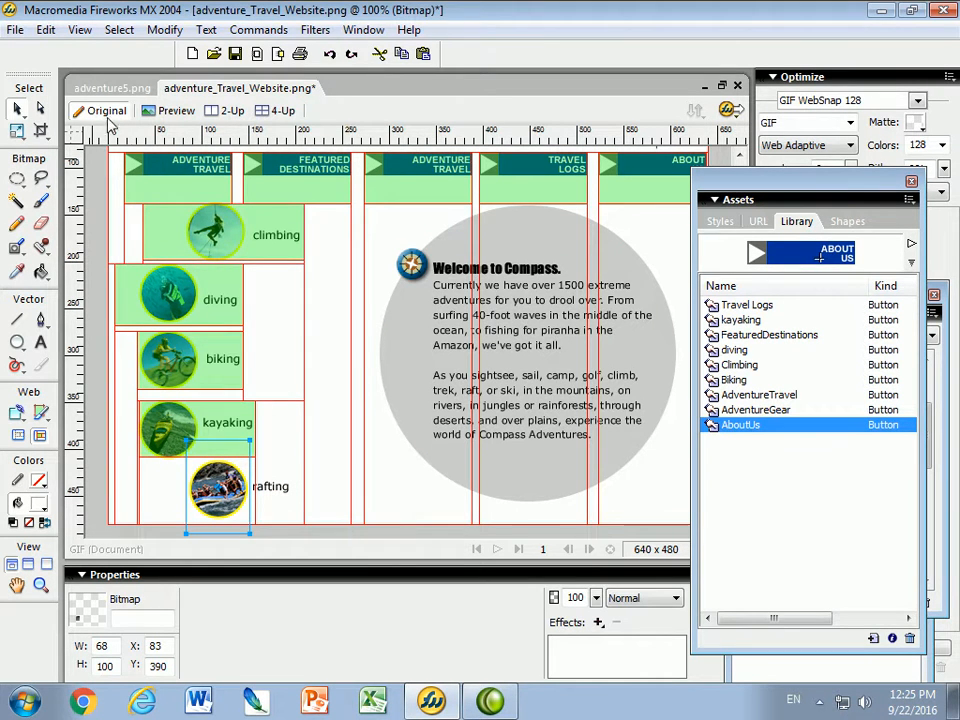
Convert the selected rafting picture into a Button symbol named rafting
click(163, 31)
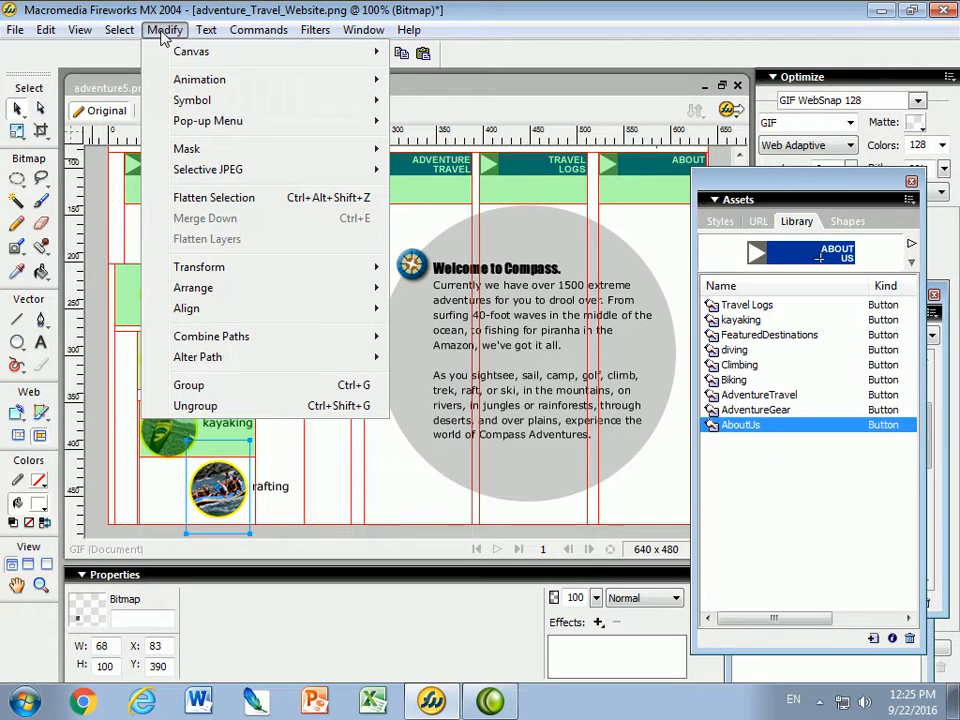
mouse_move(184, 108)
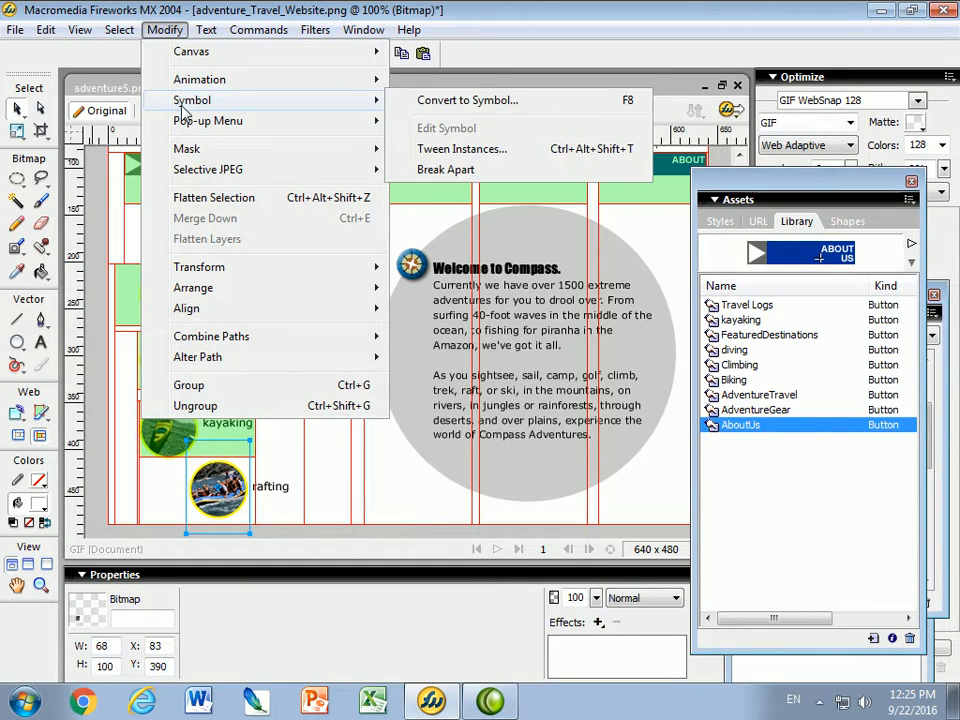
click(461, 104)
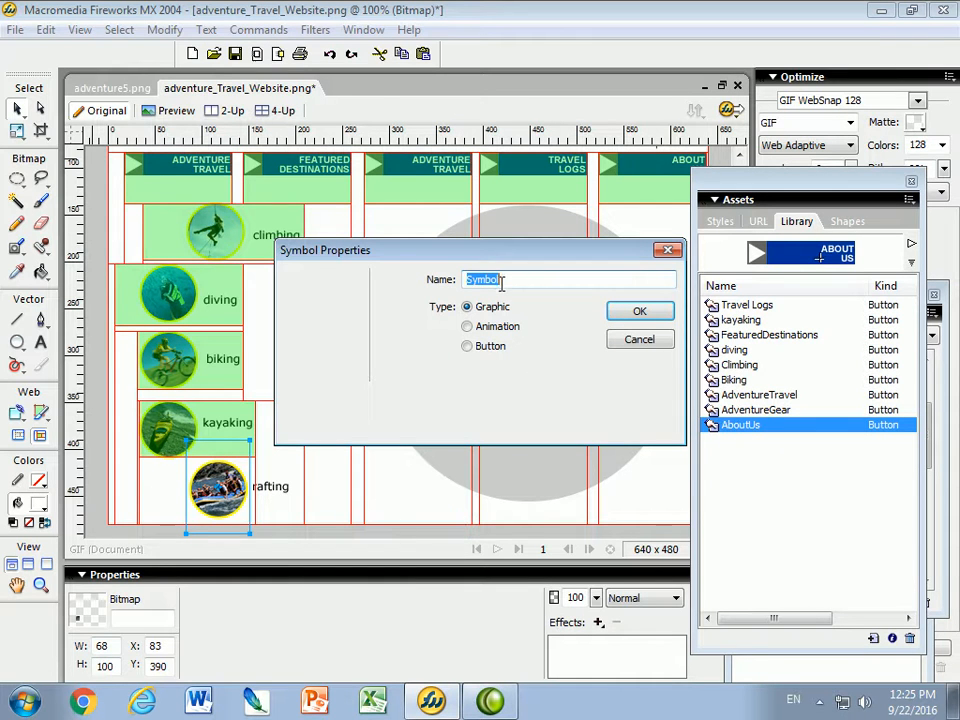
click(468, 346)
text(rafting)
click(640, 311)
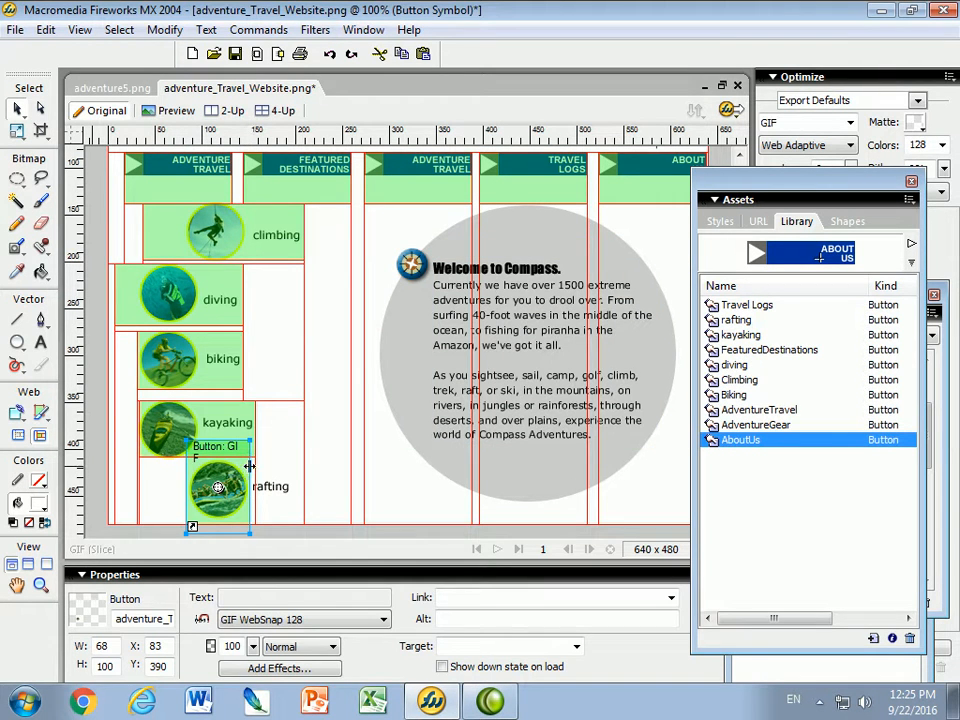
Move the rafting button down below kayaking and begin entering rafting.htm as its link
click(296, 462)
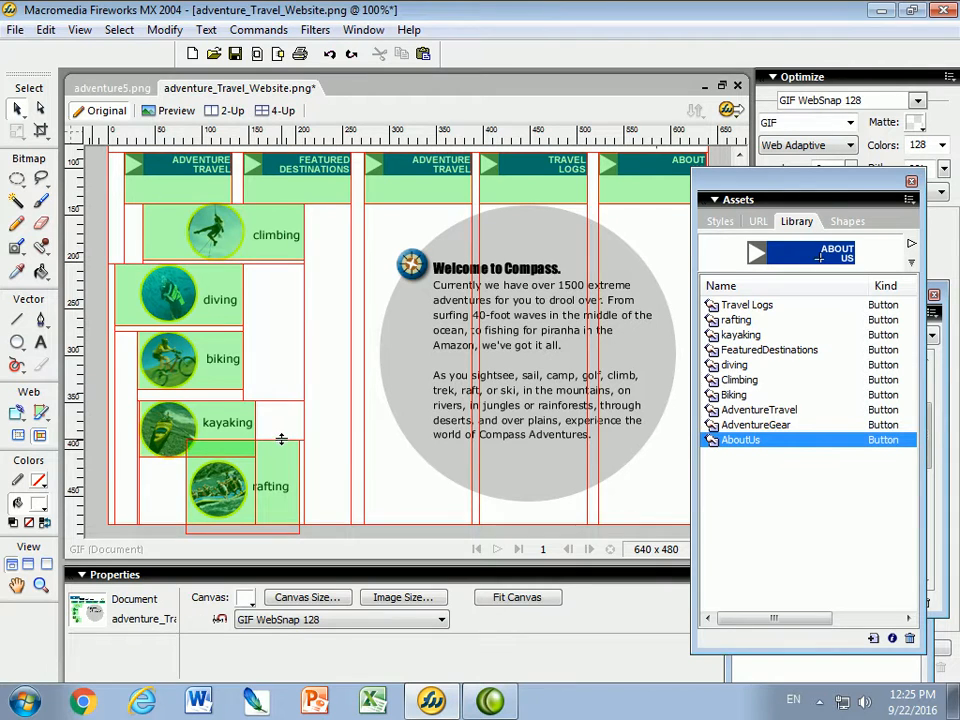
drag(281, 441, 281, 463)
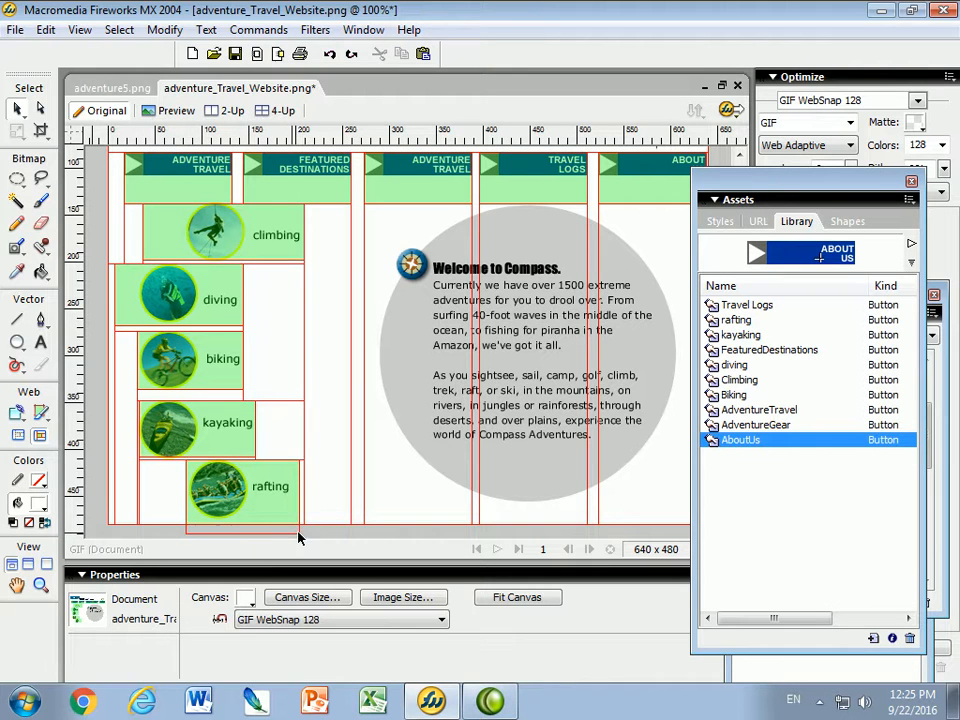
click(205, 508)
click(226, 494)
click(473, 595)
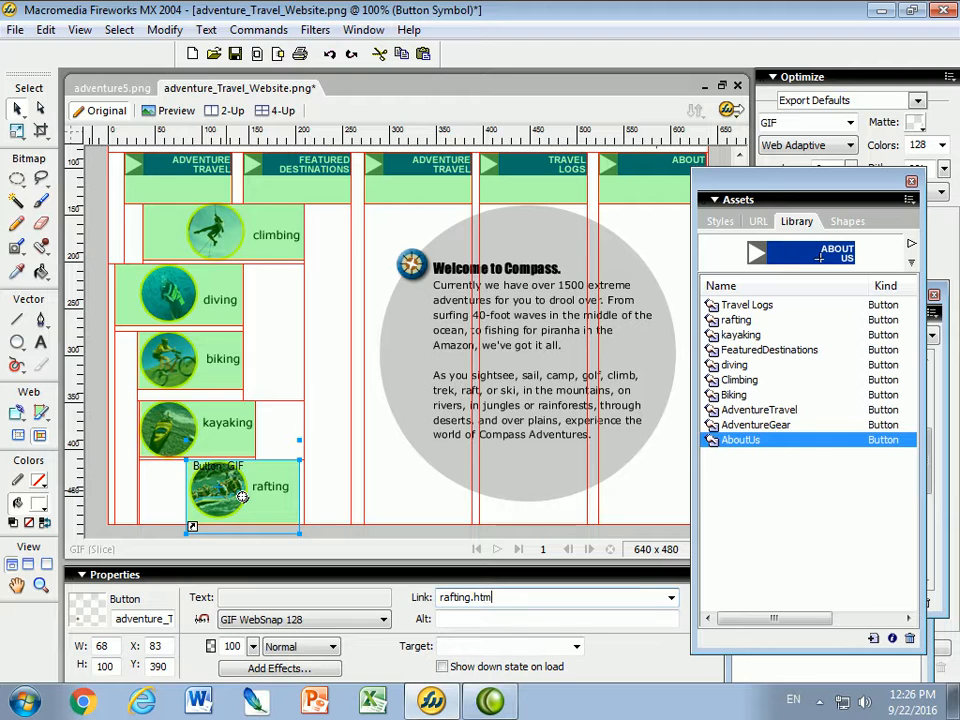
Open the rafting button symbol and copy its normal-state picture into the Over state
double_click(208, 486)
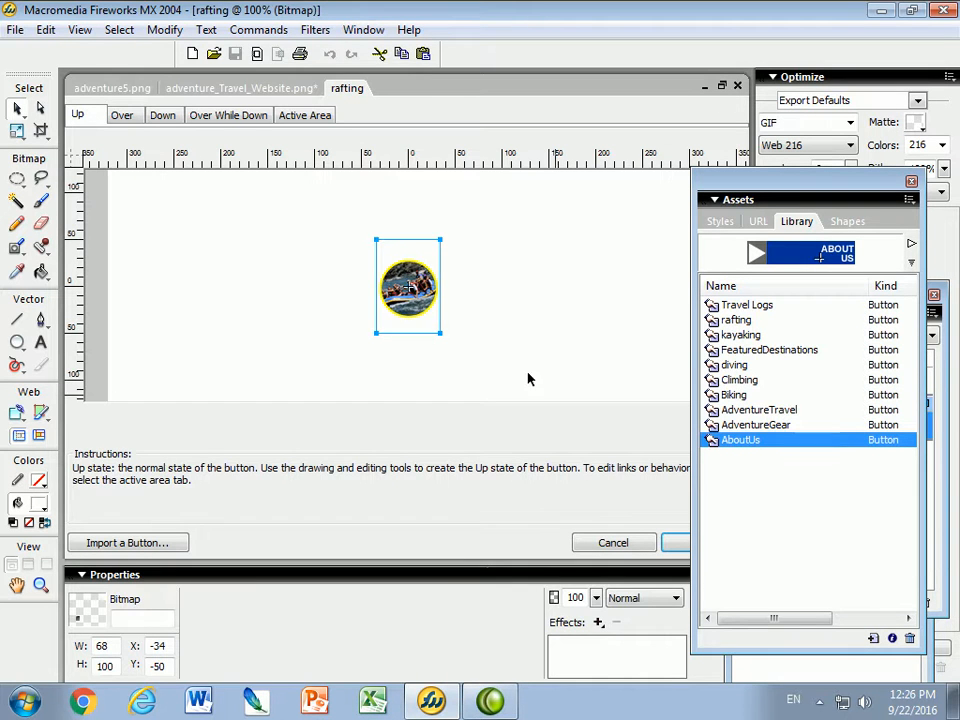
click(128, 116)
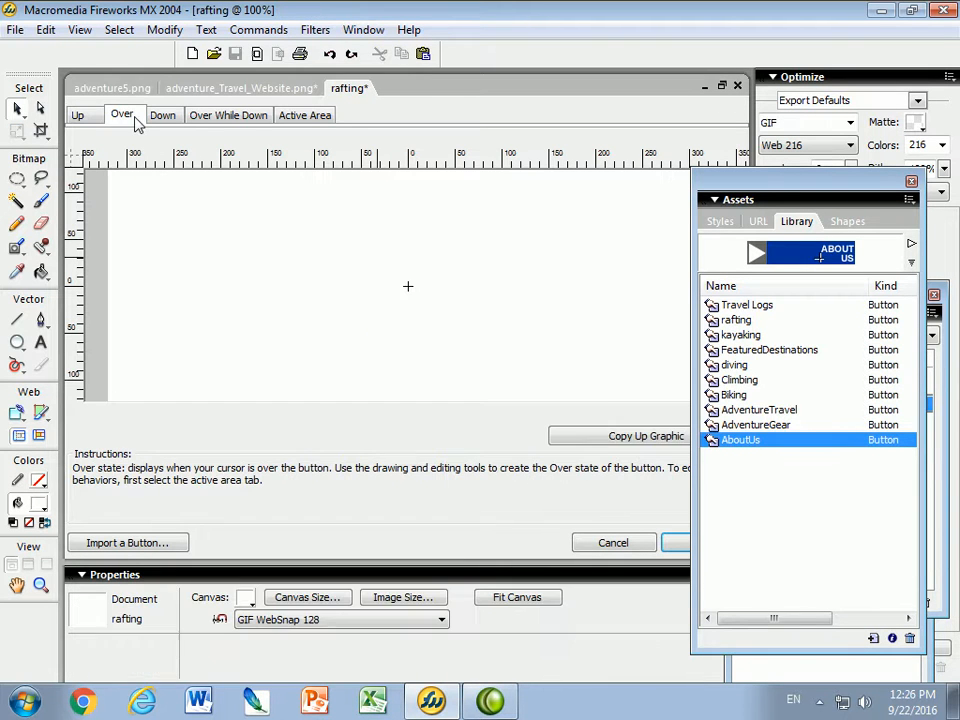
click(623, 444)
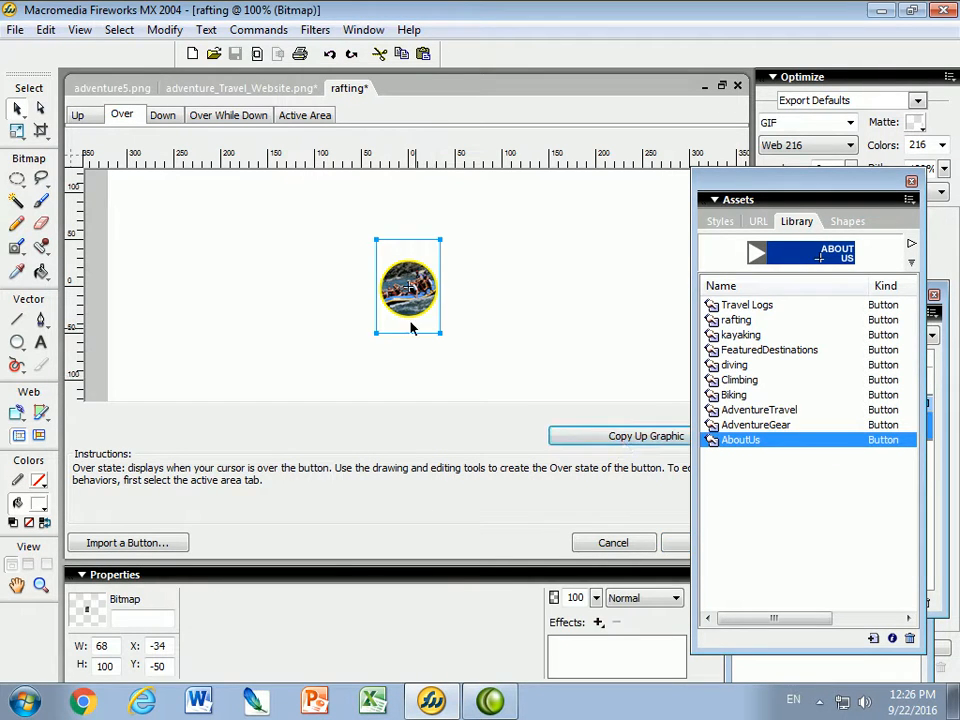
Give the Over state's round photo mask a red 4-pixel stroke and close the button editor
click(940, 424)
click(873, 425)
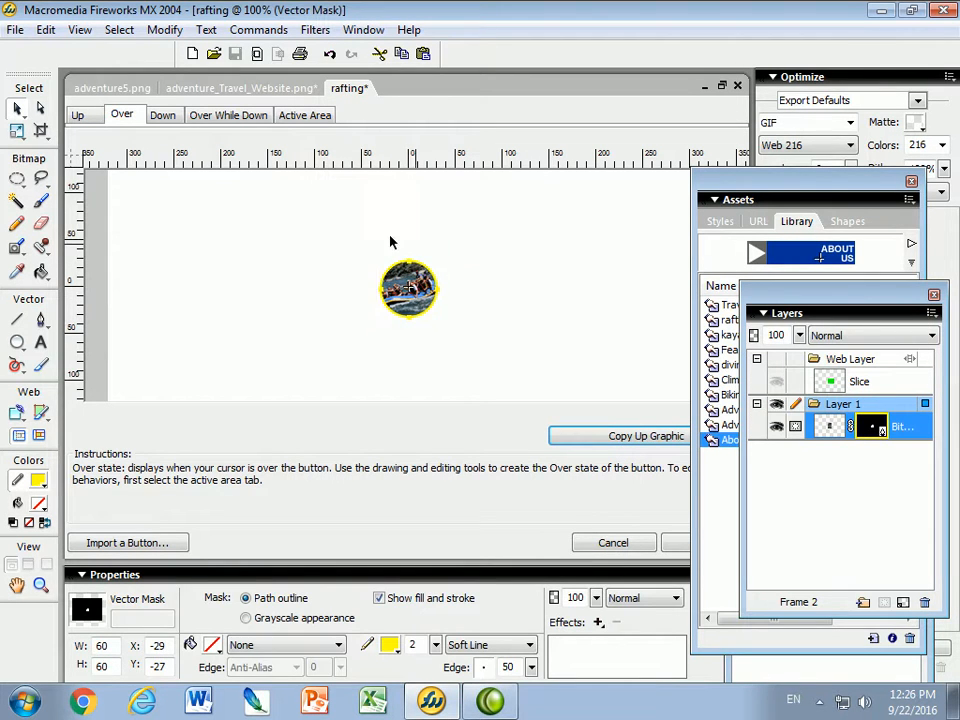
click(390, 646)
click(400, 513)
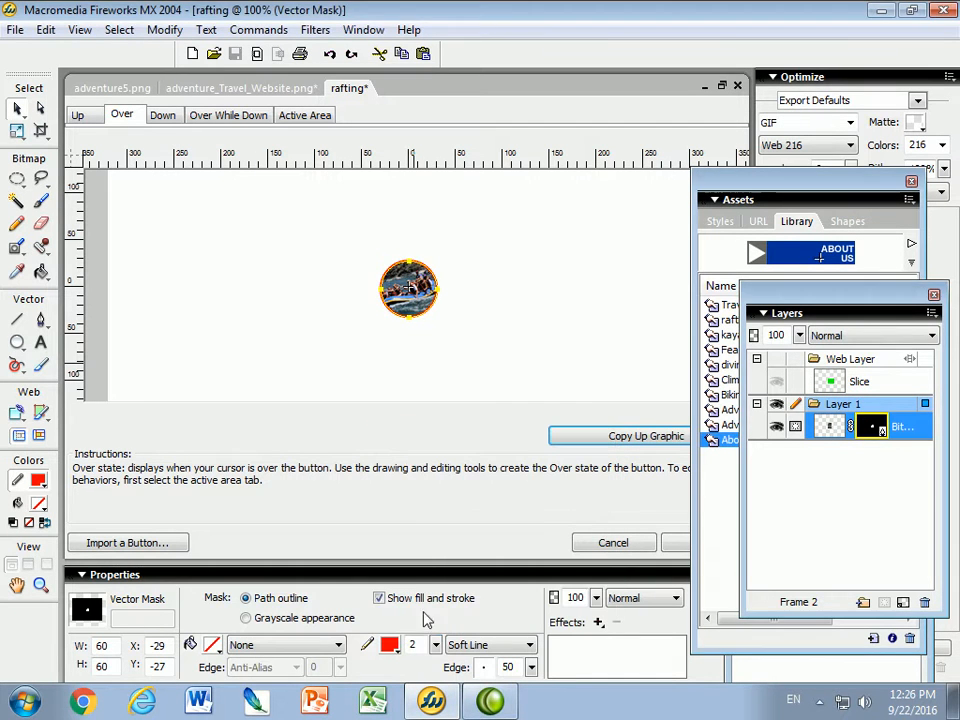
drag(437, 651, 437, 651)
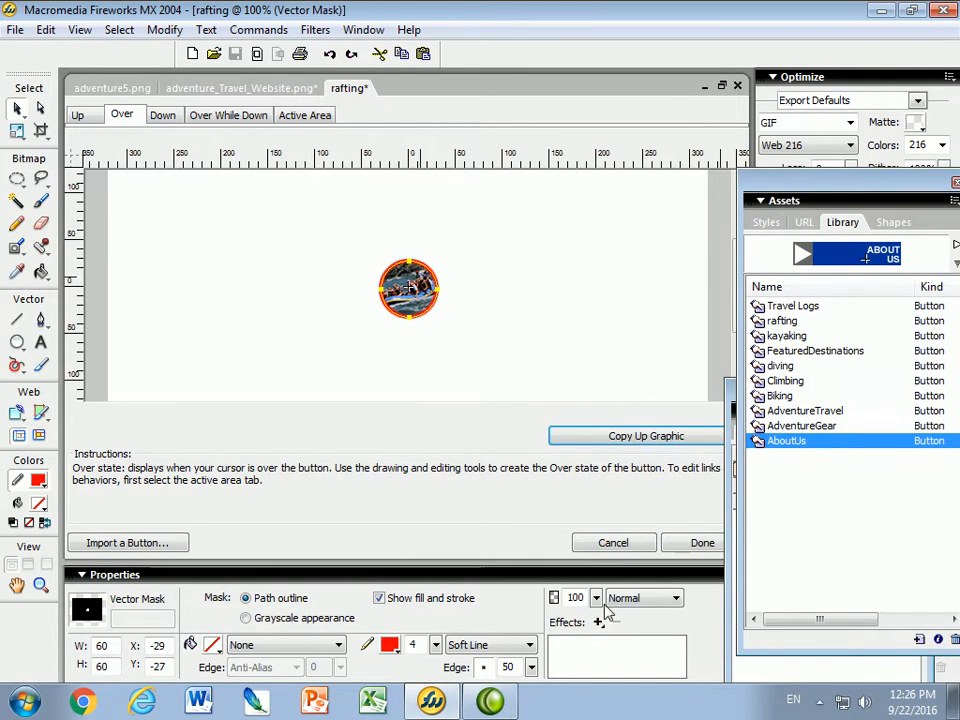
click(705, 543)
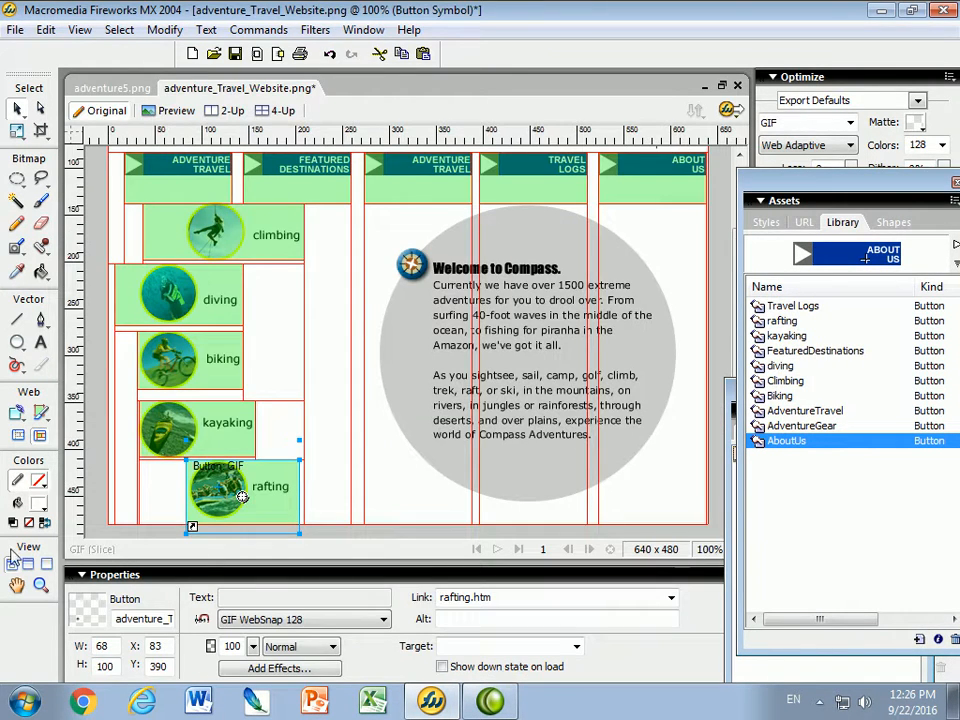
Set the ABOUT US slice's link to about.htm and the TRAVEL LOGS slice's link to travel.htm
click(620, 176)
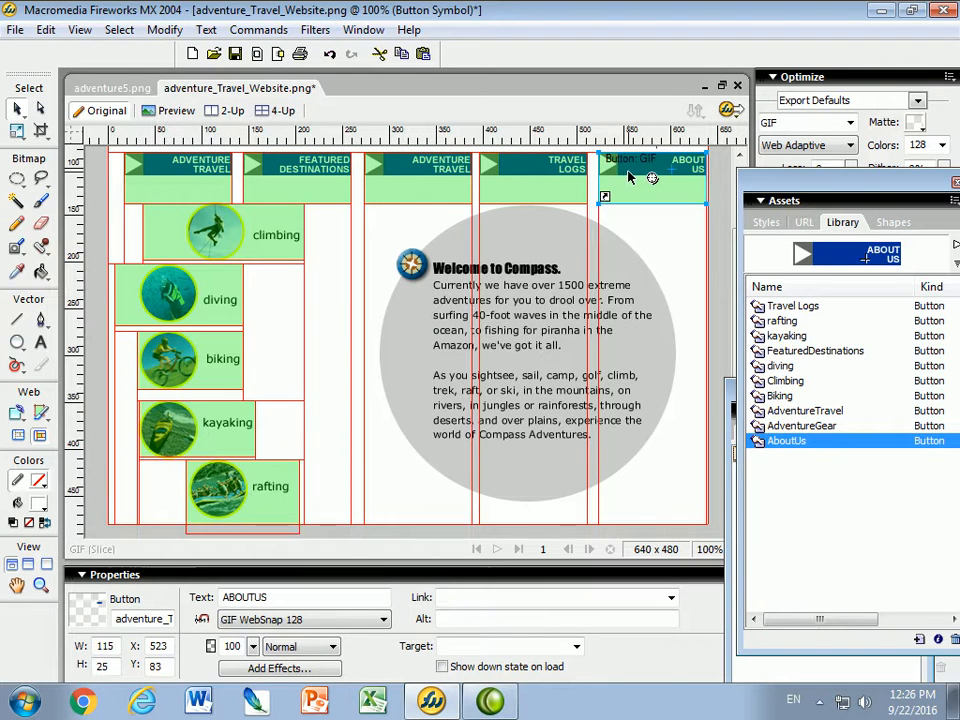
click(461, 600)
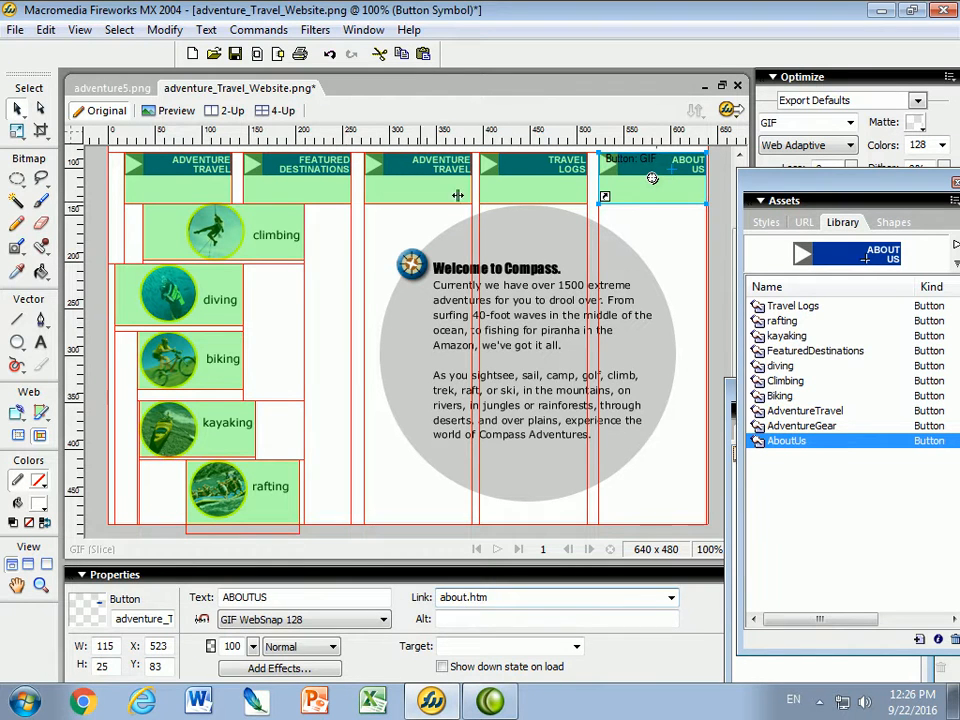
click(520, 178)
click(447, 594)
text(travel)
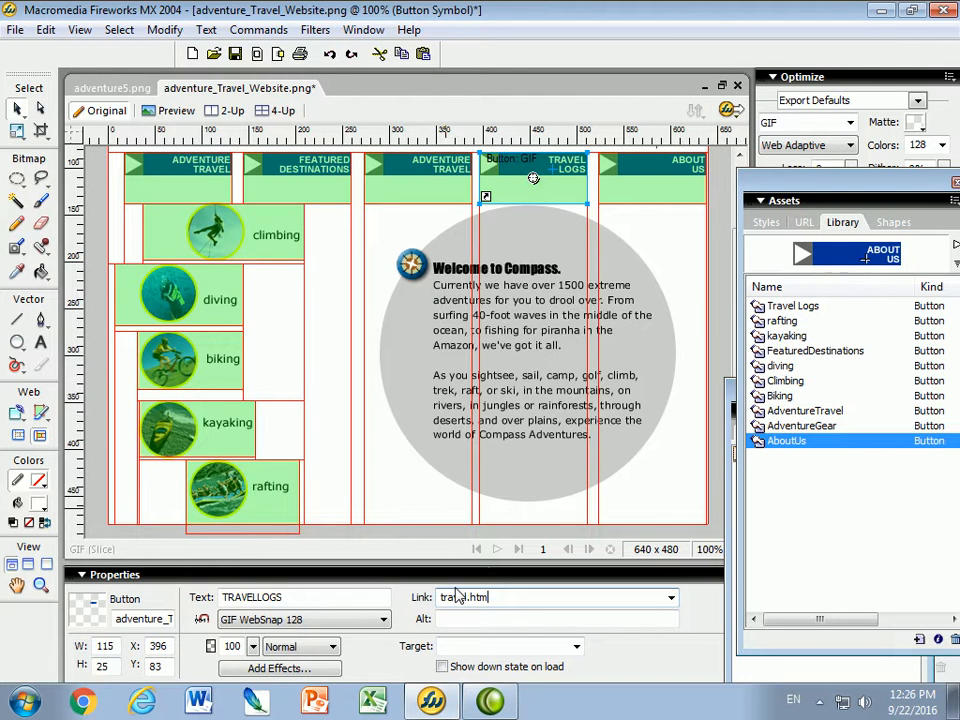
Save the design as adventure_Travel_Website.png, replacing the existing file
click(14, 29)
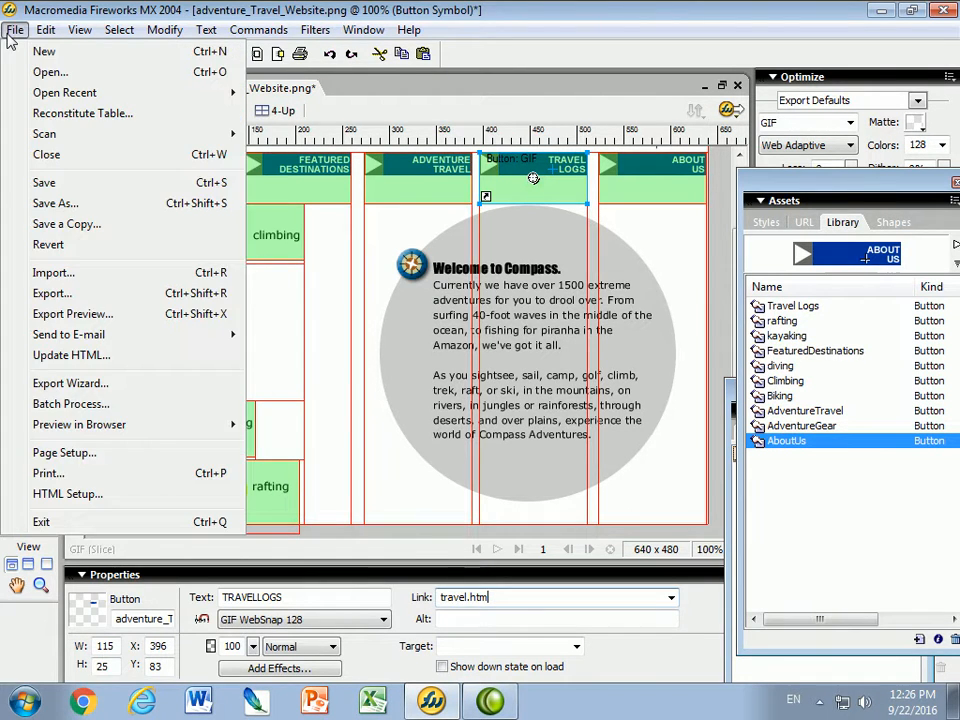
click(46, 203)
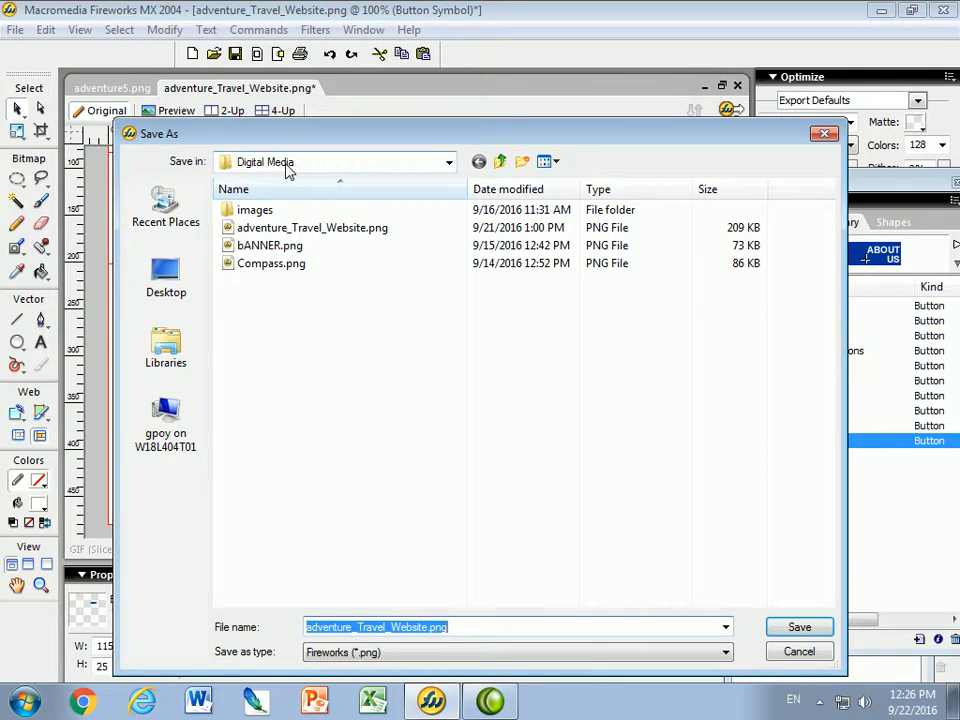
click(237, 229)
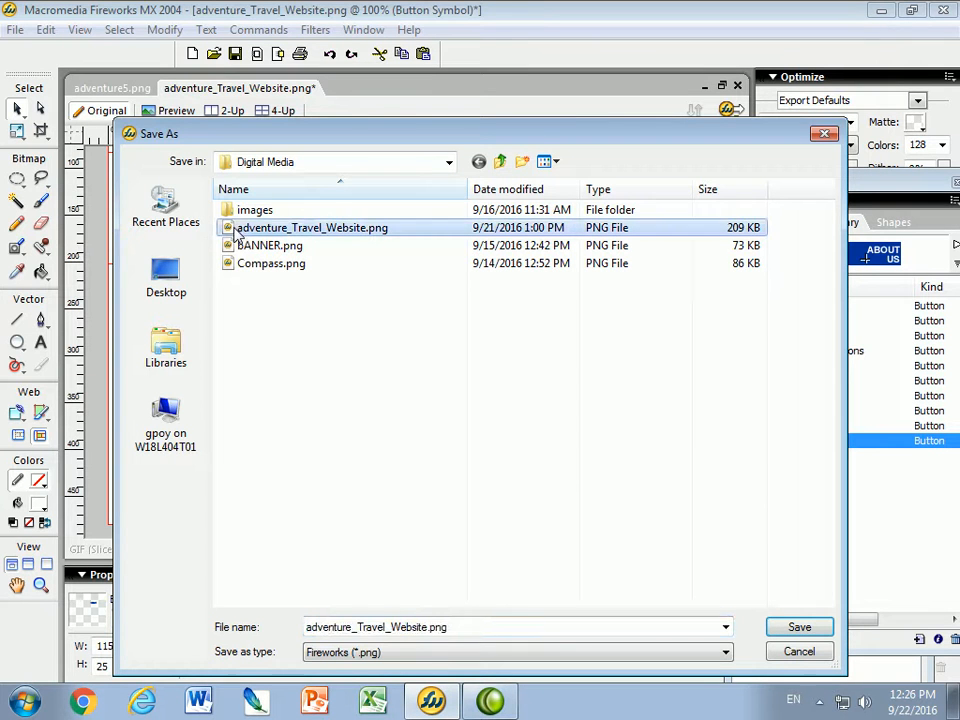
click(795, 632)
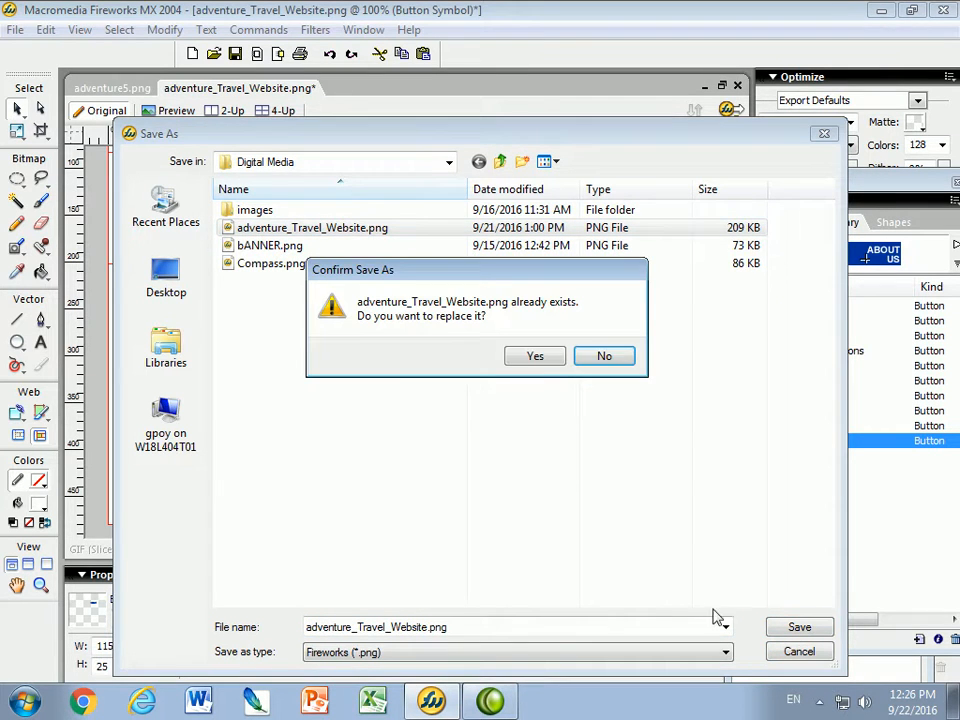
click(540, 360)
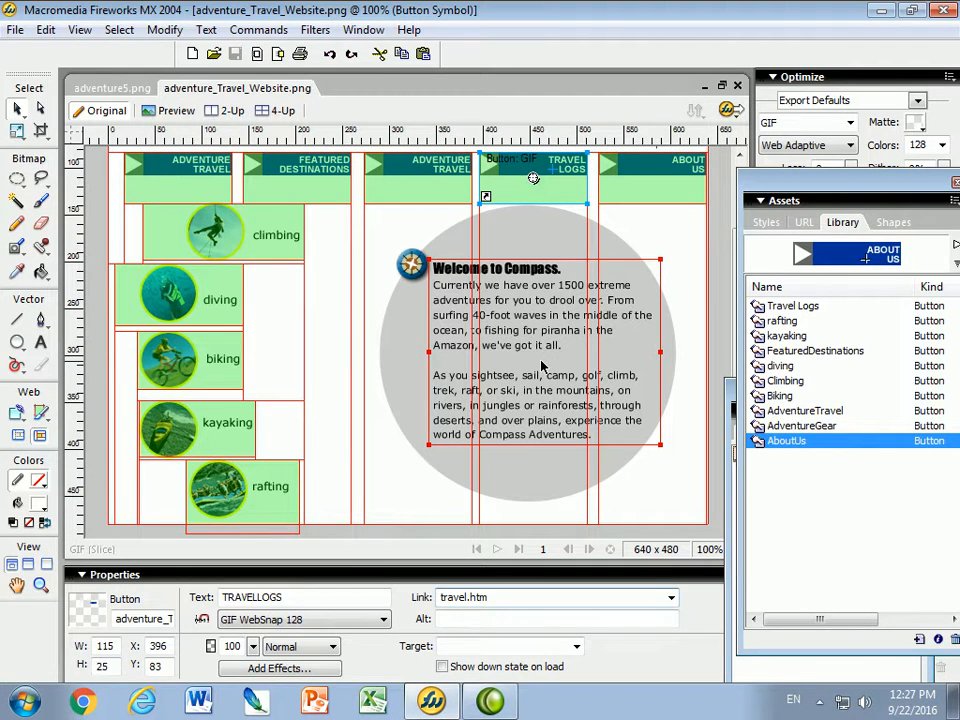
Minimize Fireworks and browse Collaboration$ (W:) > students > teacher's folder > Assignments in Windows Explorer
click(883, 11)
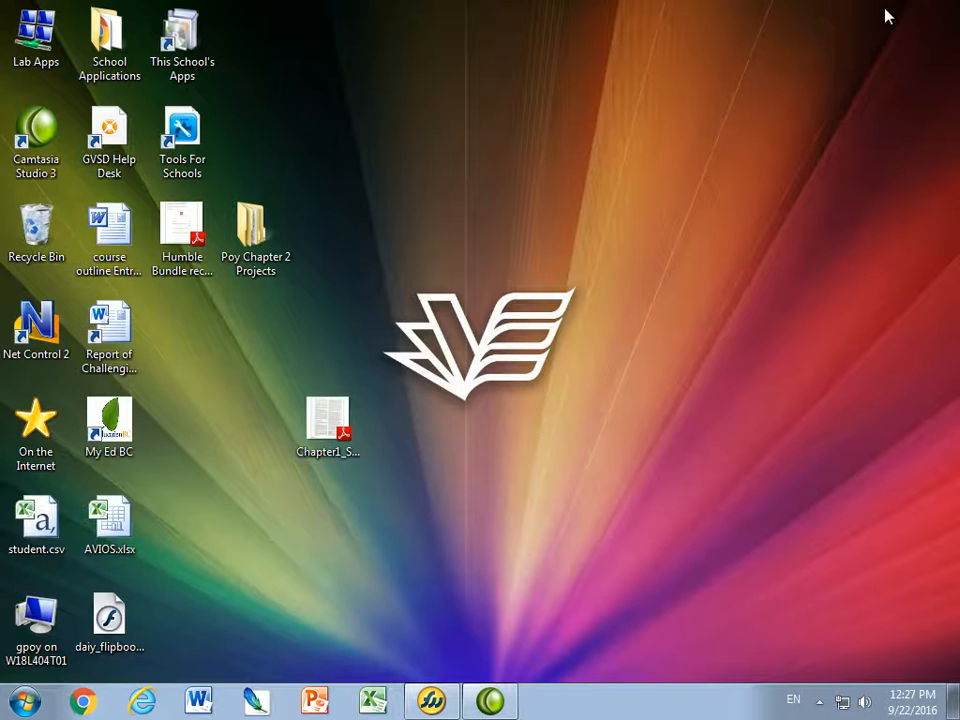
key(super)
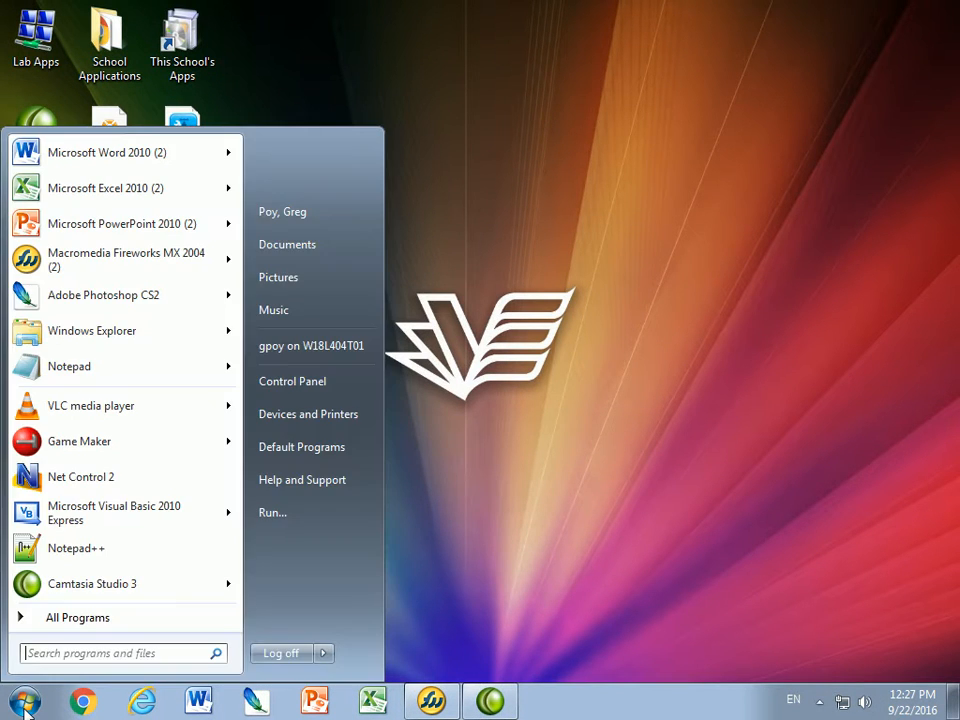
click(53, 344)
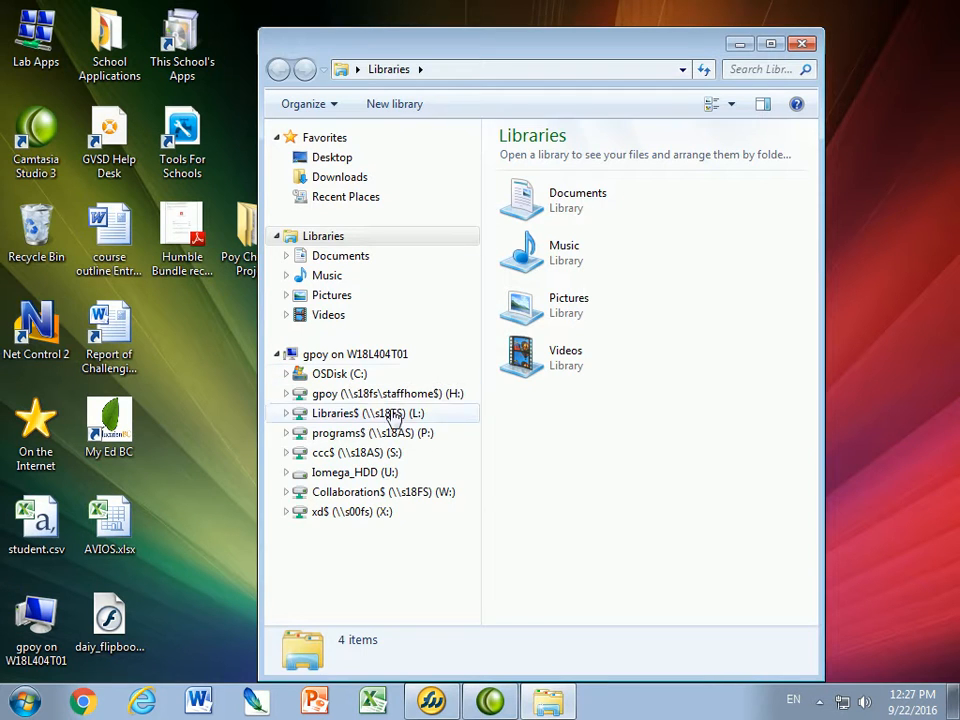
click(368, 495)
double_click(544, 337)
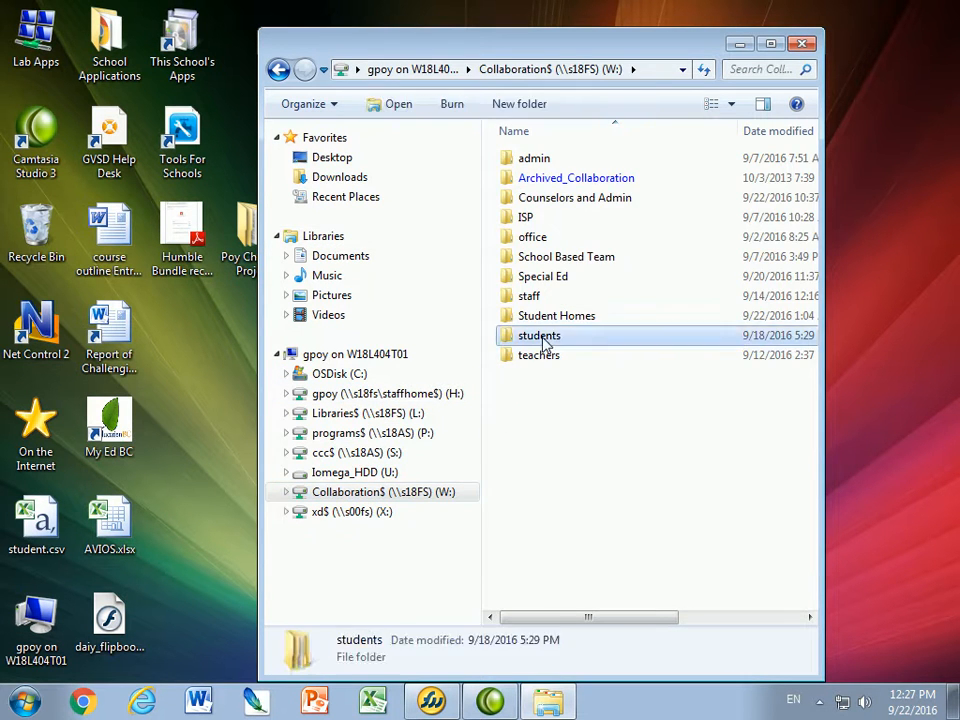
double_click(527, 333)
double_click(546, 158)
Copy the Adventure Travel folder using its right-click menu
click(505, 168)
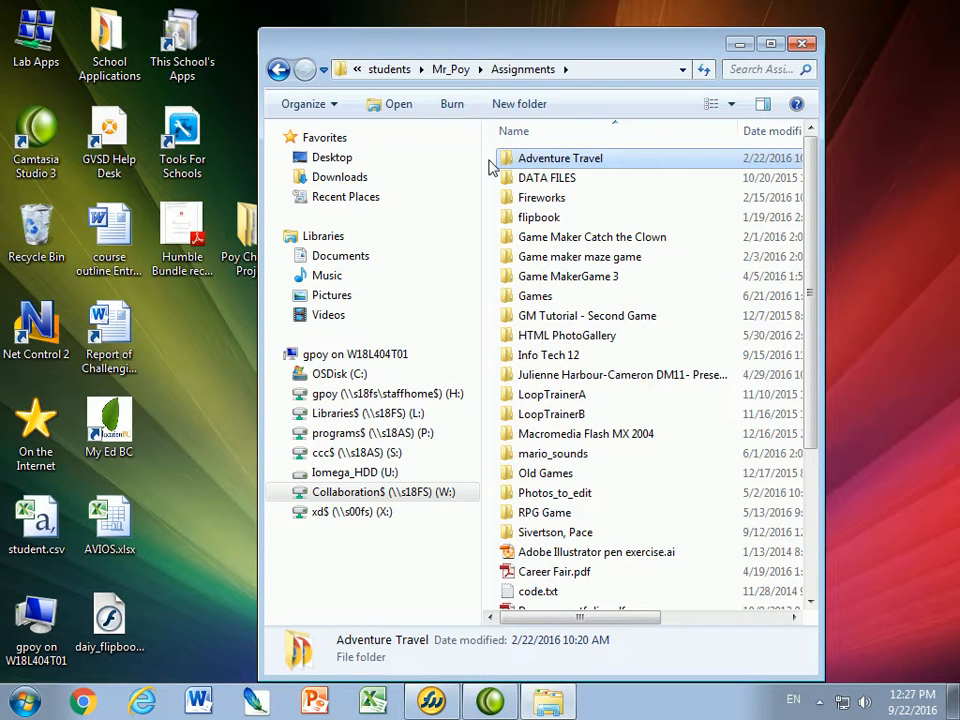
right_click(514, 162)
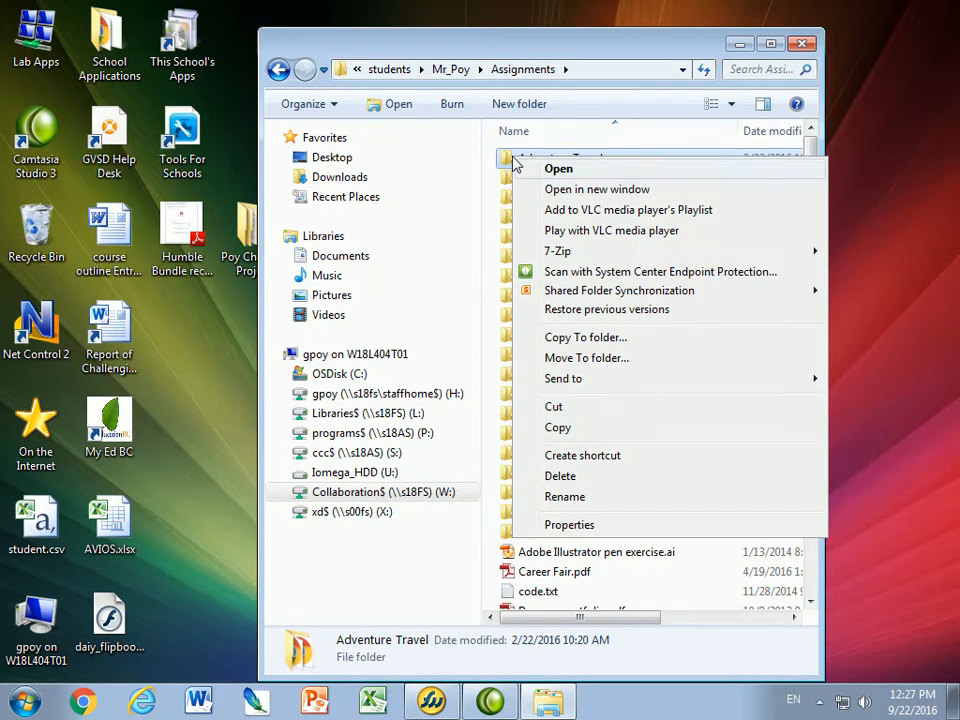
click(565, 429)
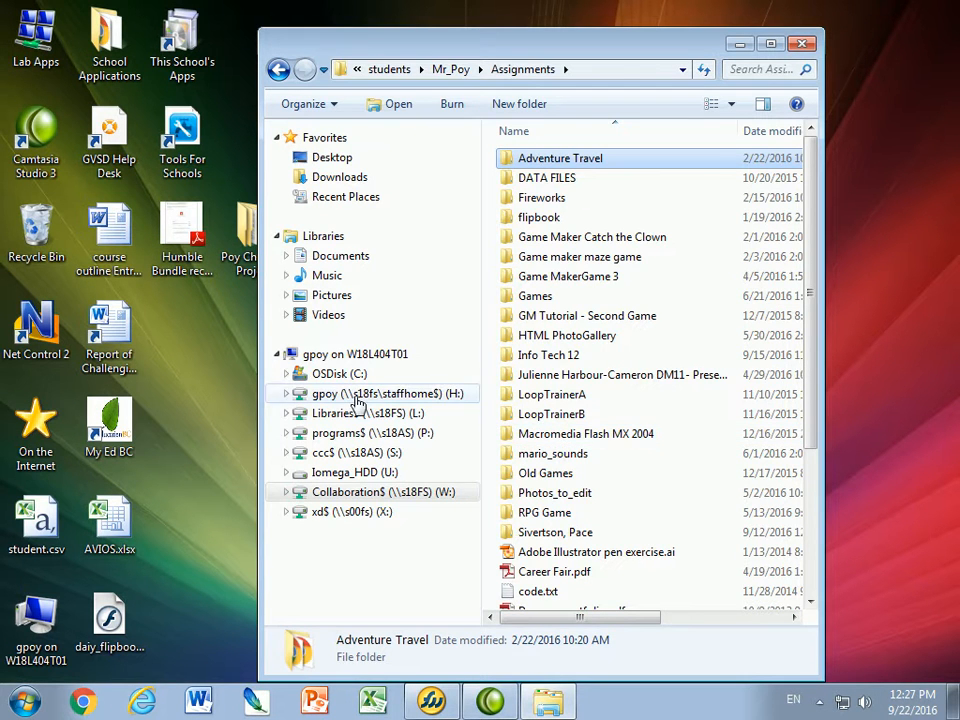
Paste the Adventure Travel folder into H: > My Documents > AA_2016 > Info Tech 11
click(335, 394)
double_click(545, 278)
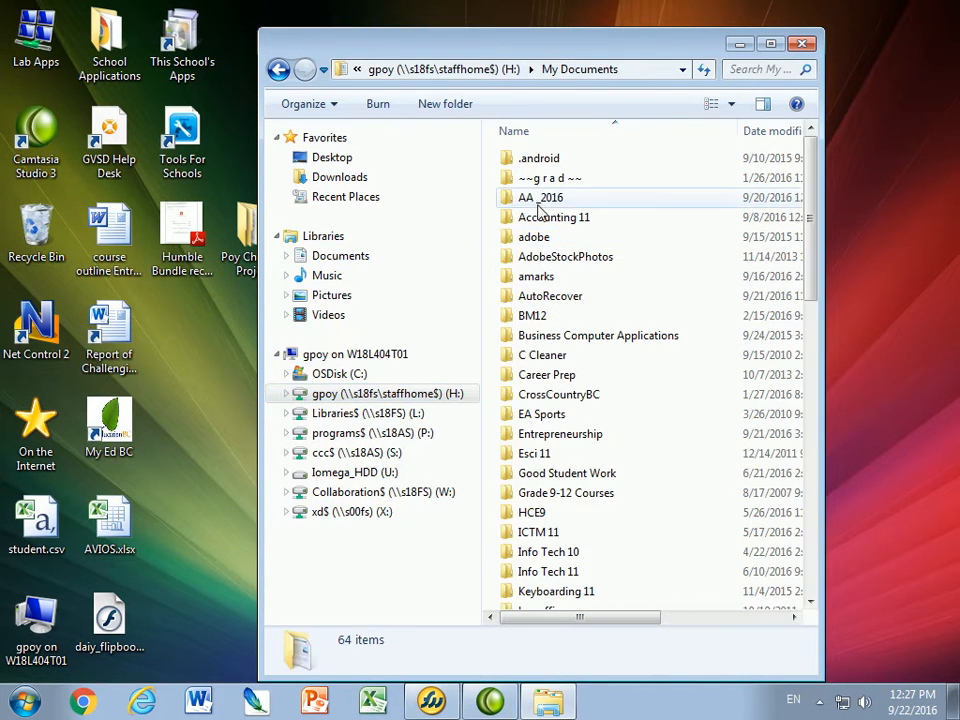
double_click(530, 197)
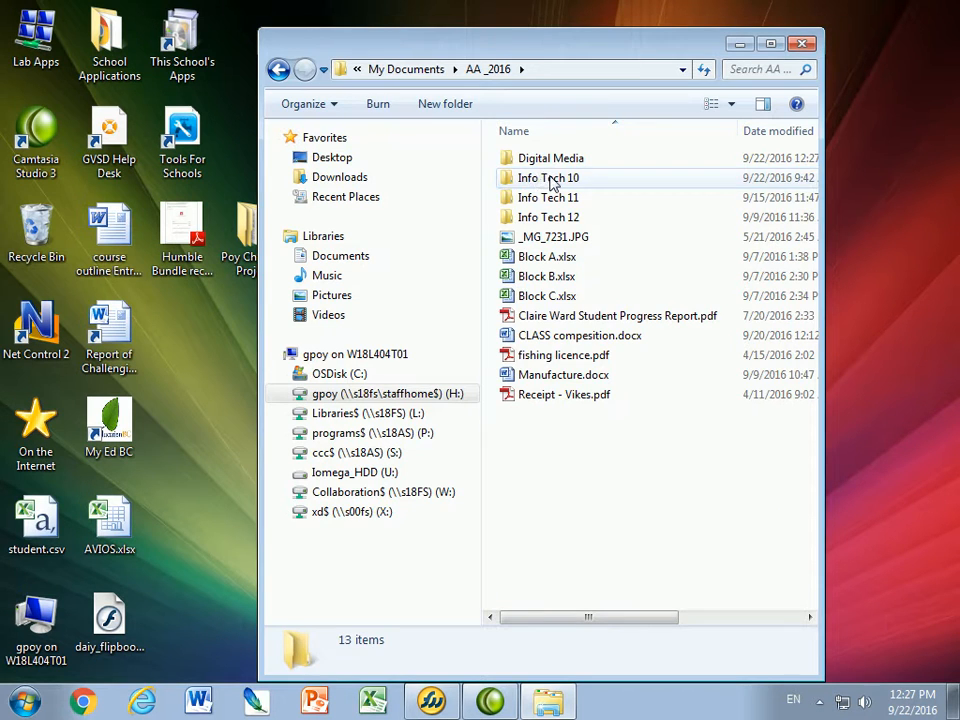
double_click(547, 182)
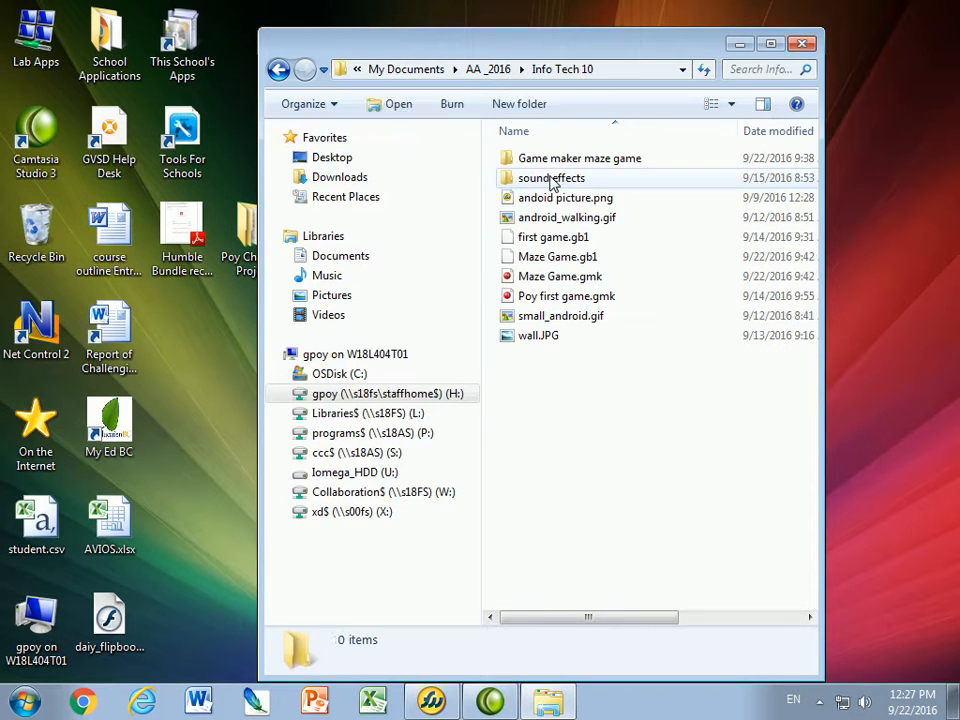
right_click(517, 383)
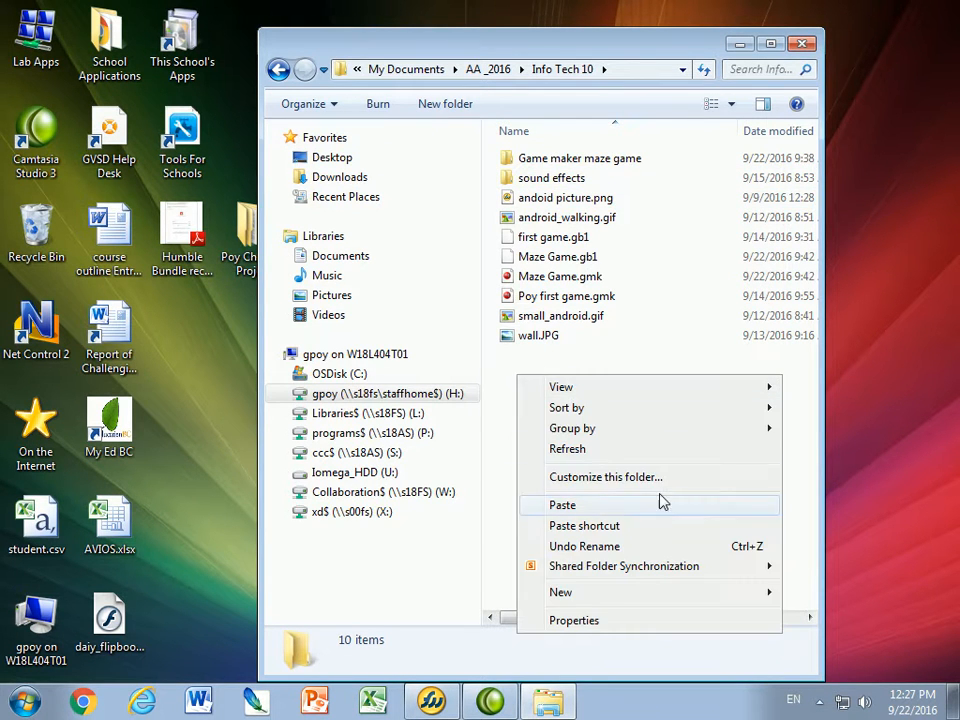
click(279, 70)
double_click(540, 197)
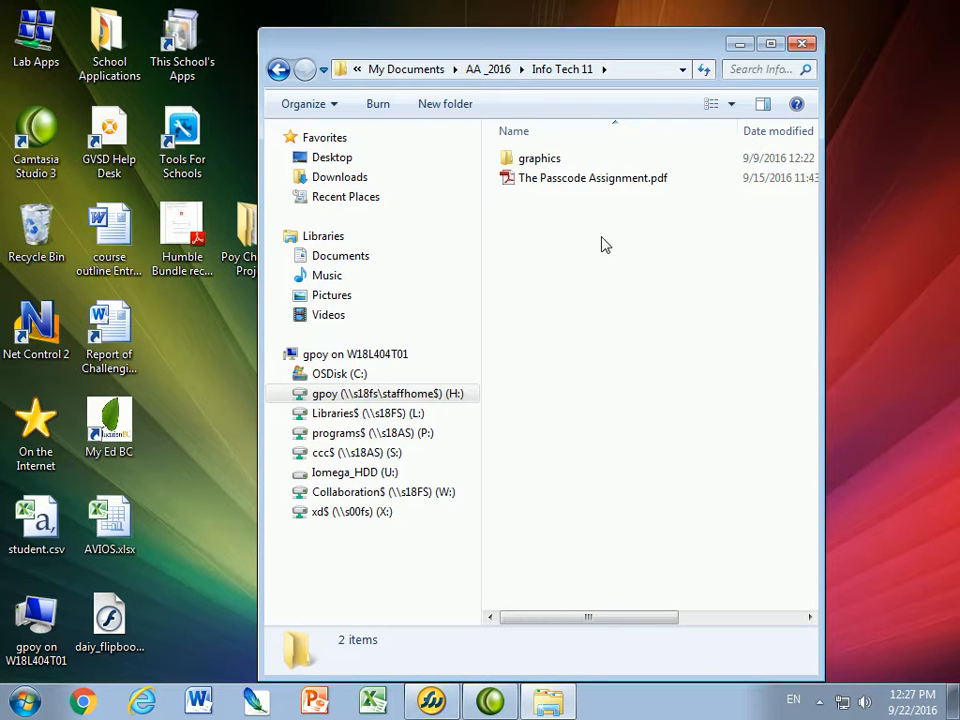
right_click(583, 251)
click(646, 382)
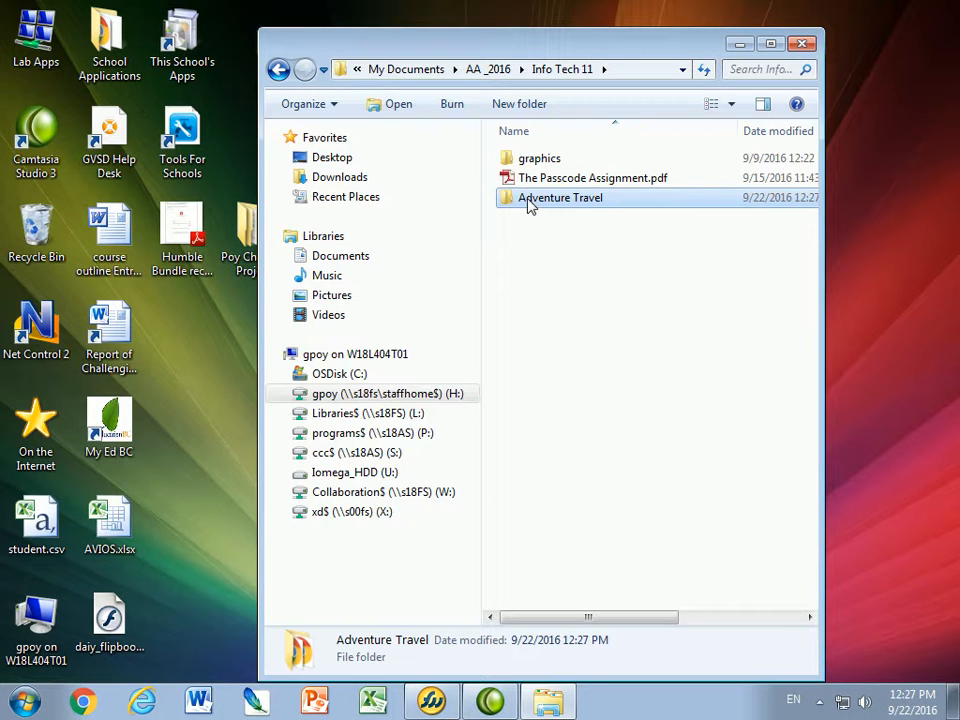
Review about.htm, biking.htm and climbing.htm in Adventure Travel, then return to Fireworks
double_click(533, 205)
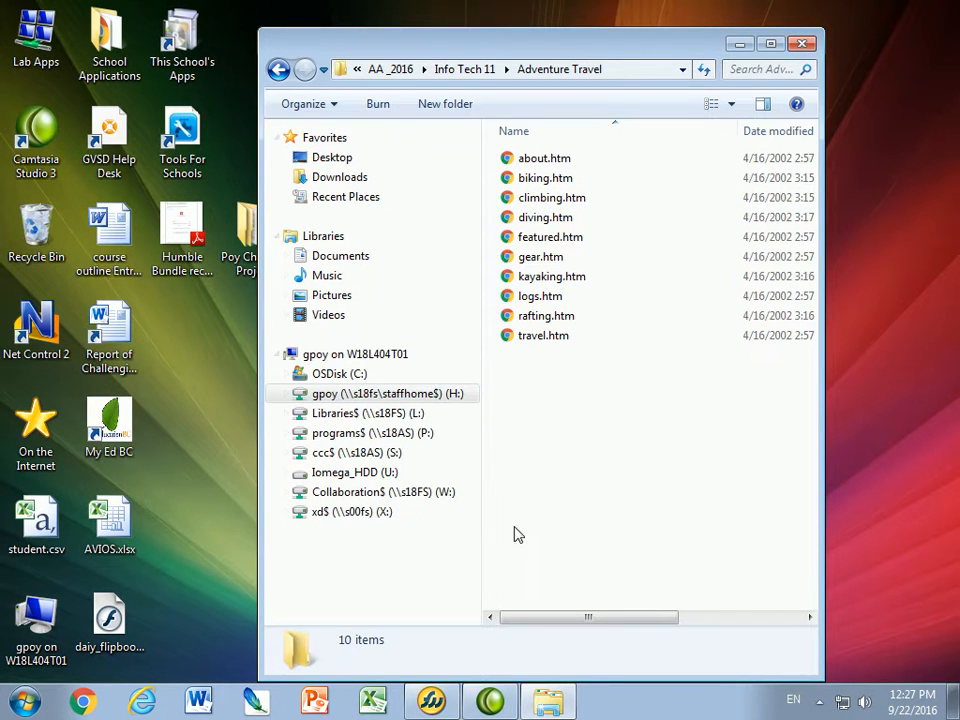
click(555, 157)
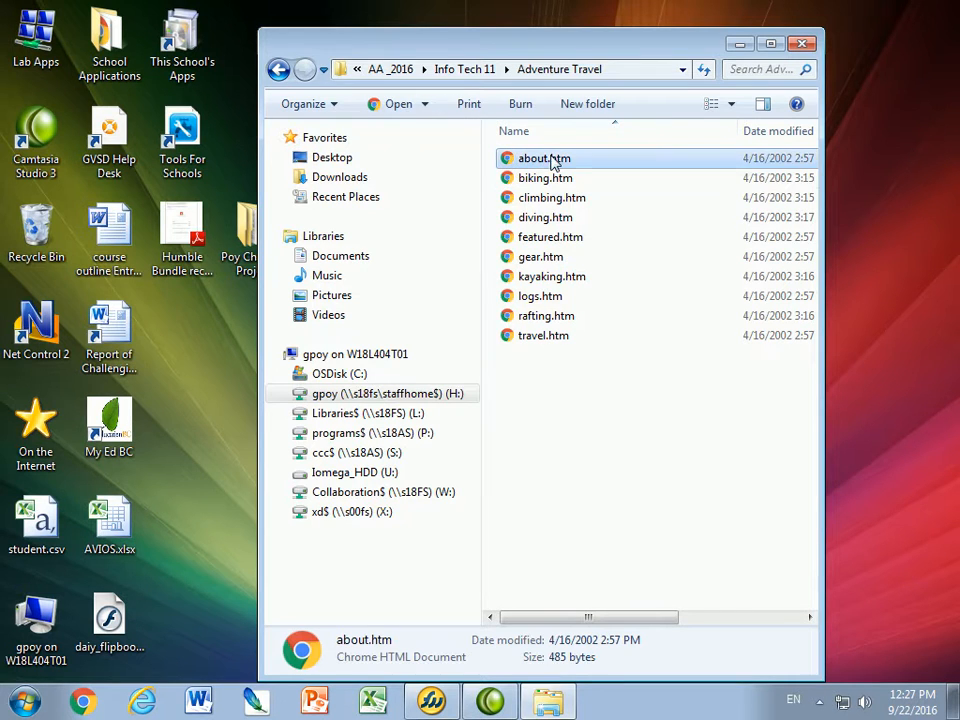
click(553, 180)
click(552, 196)
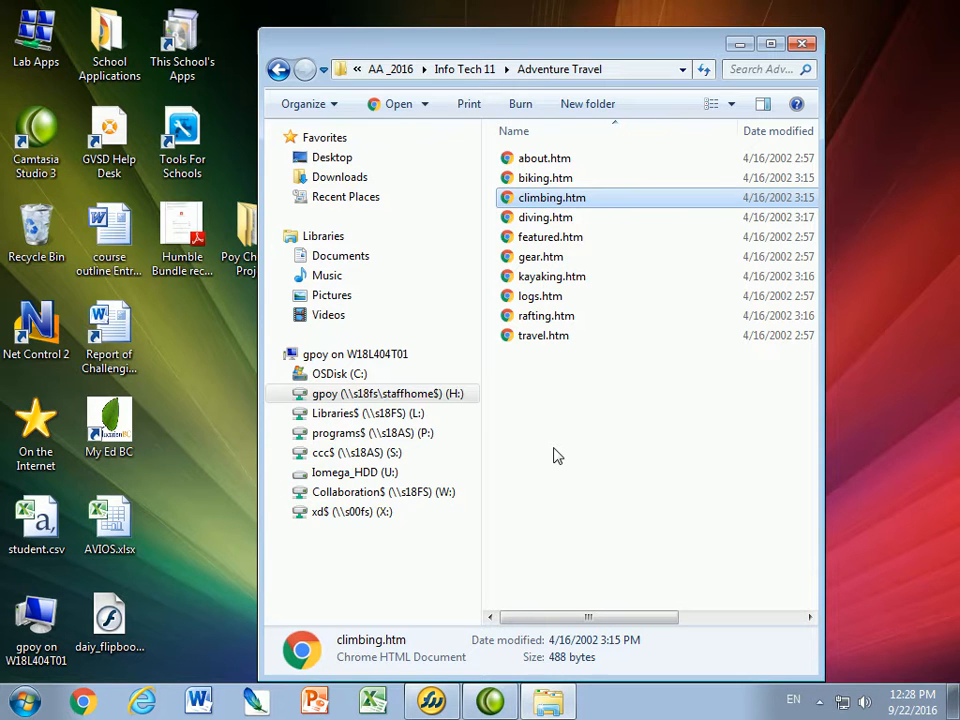
click(432, 702)
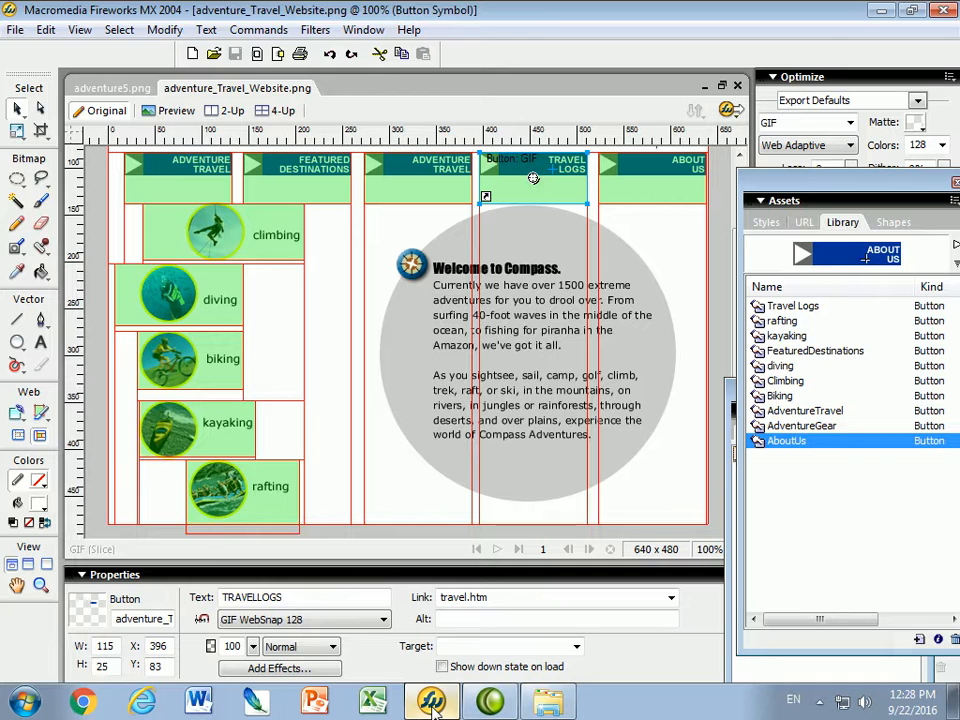
Export HTML and Images as adventure.htm into AA_2016 > Info Tech 11 > Adventure Travel
click(15, 31)
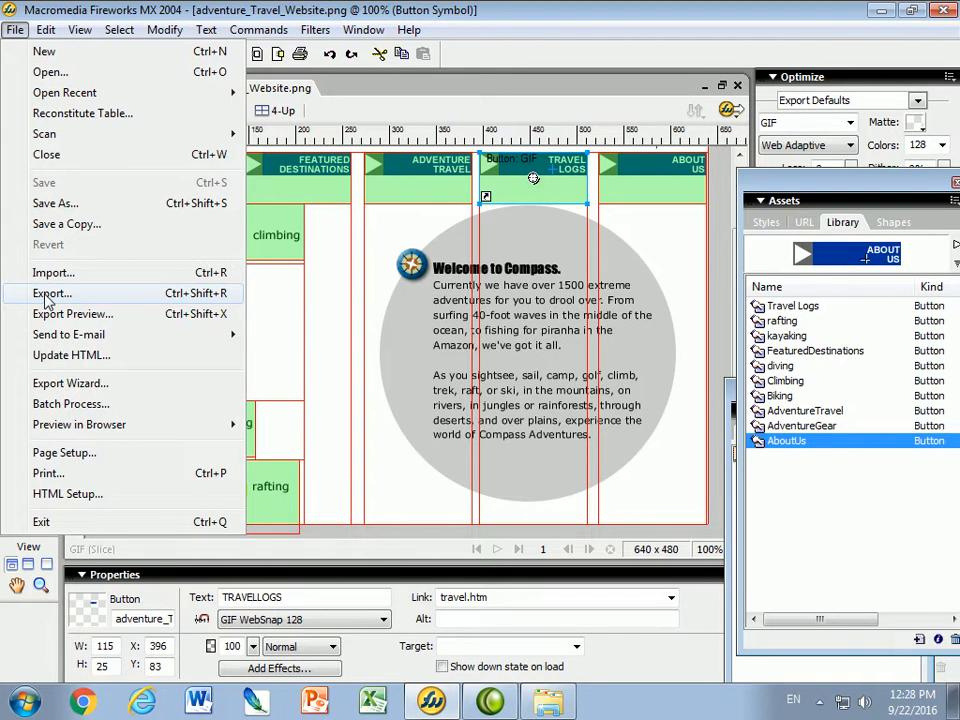
click(75, 294)
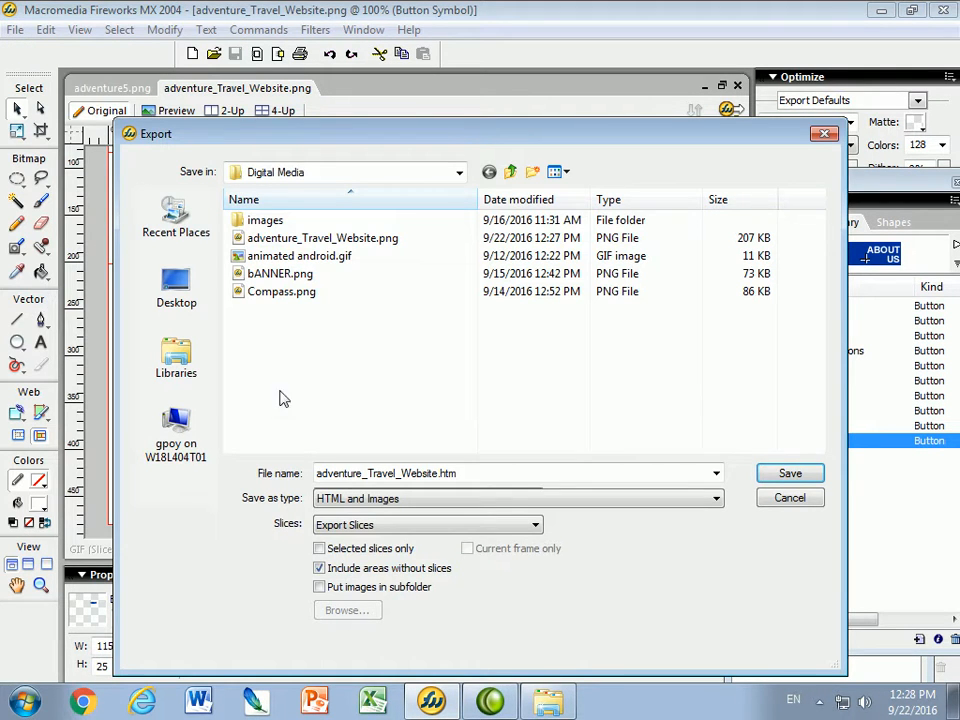
click(330, 183)
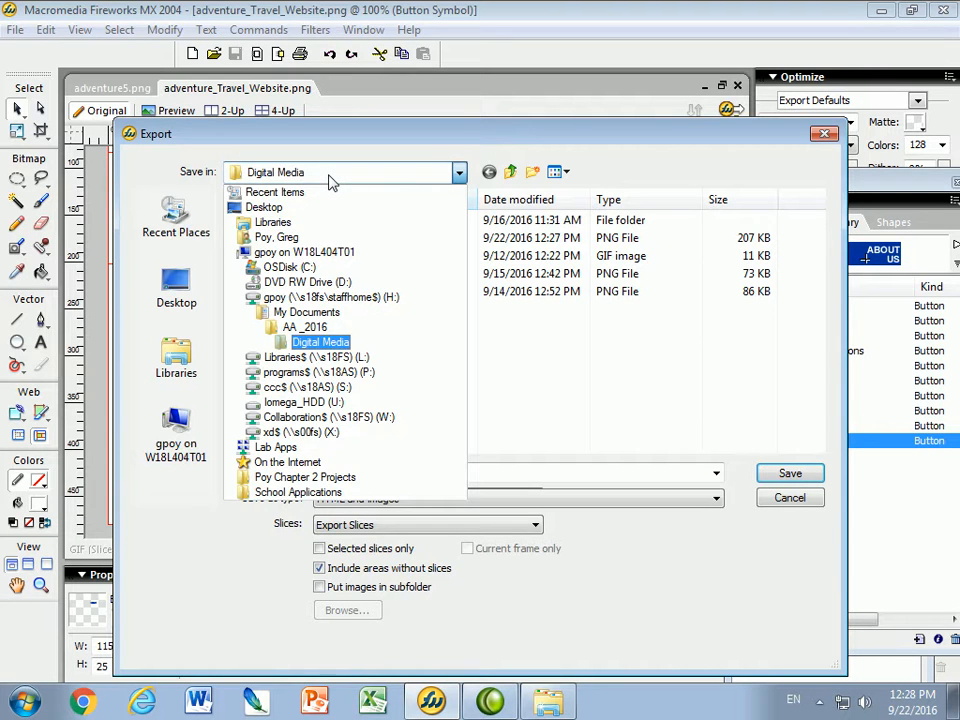
click(300, 266)
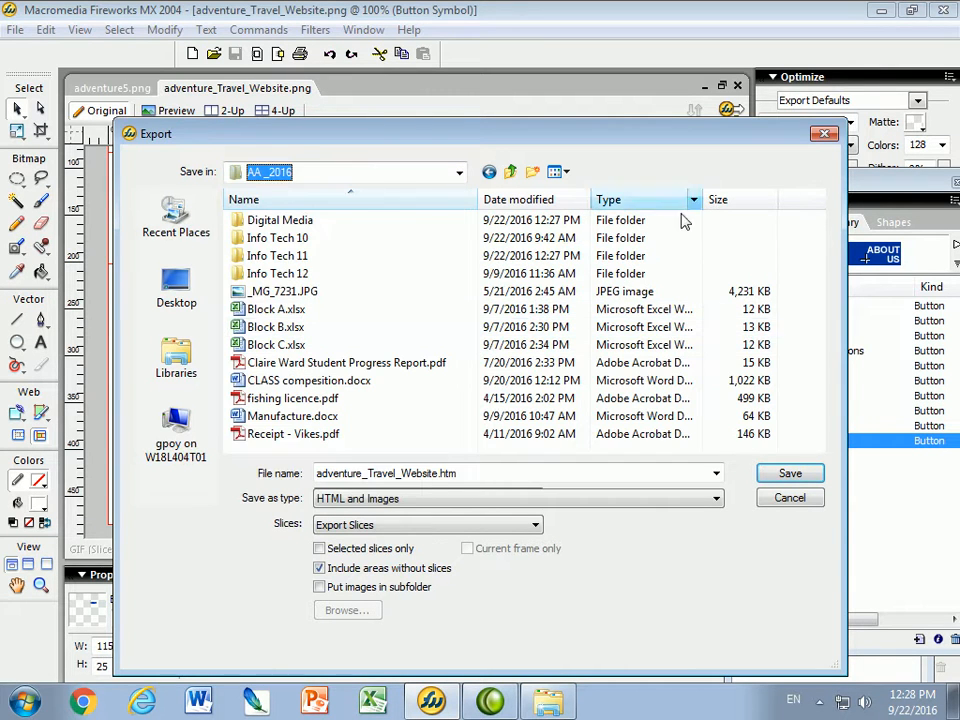
double_click(283, 260)
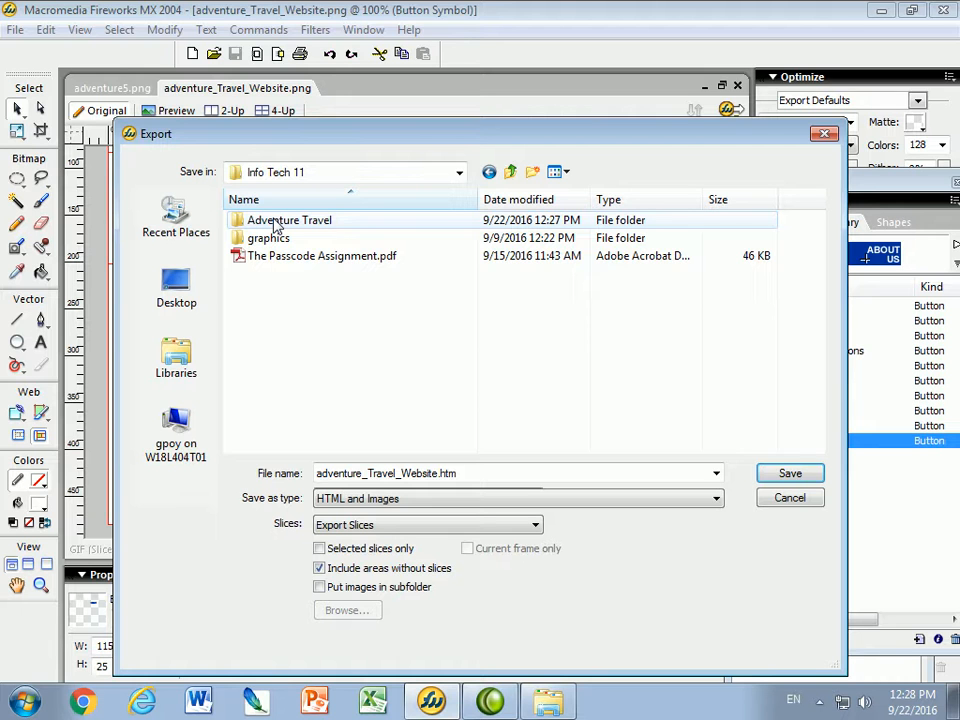
double_click(276, 222)
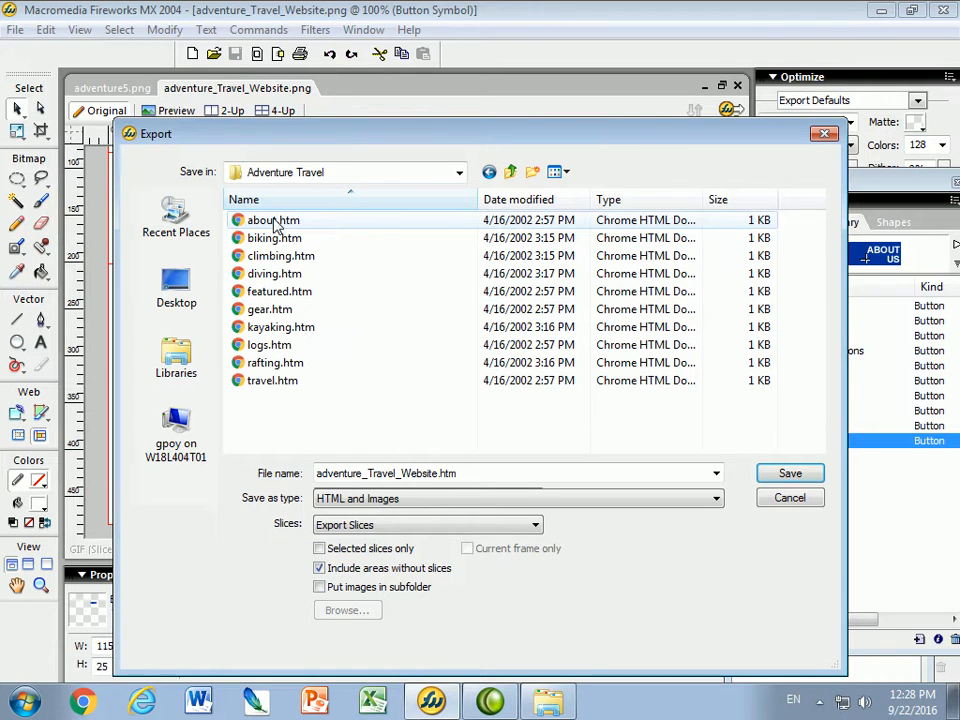
double_click(462, 473)
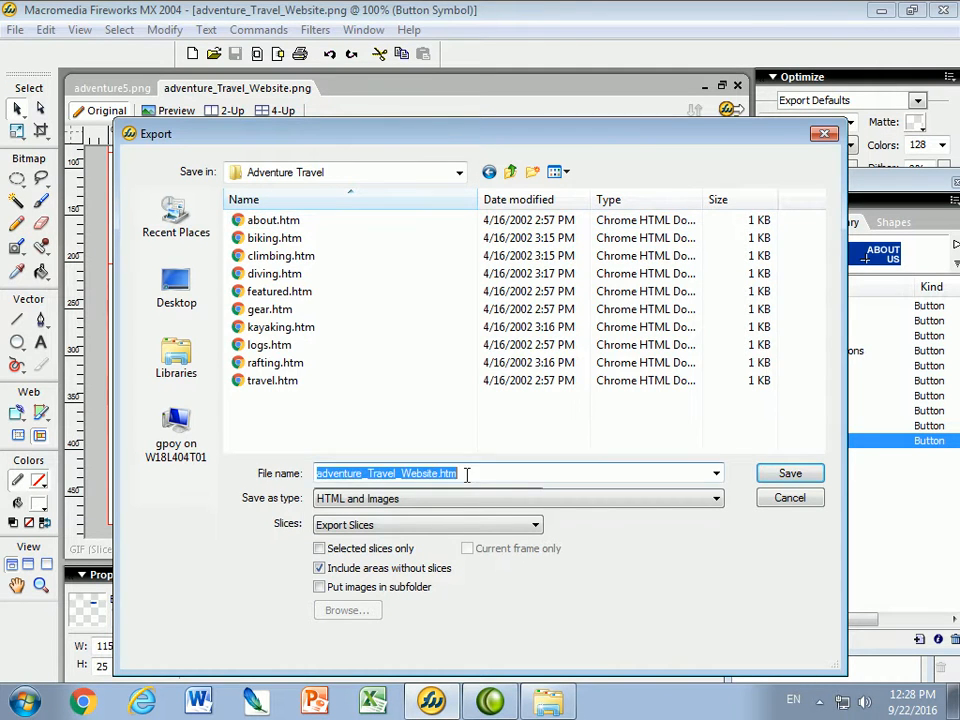
drag(440, 473, 362, 476)
key(Delete)
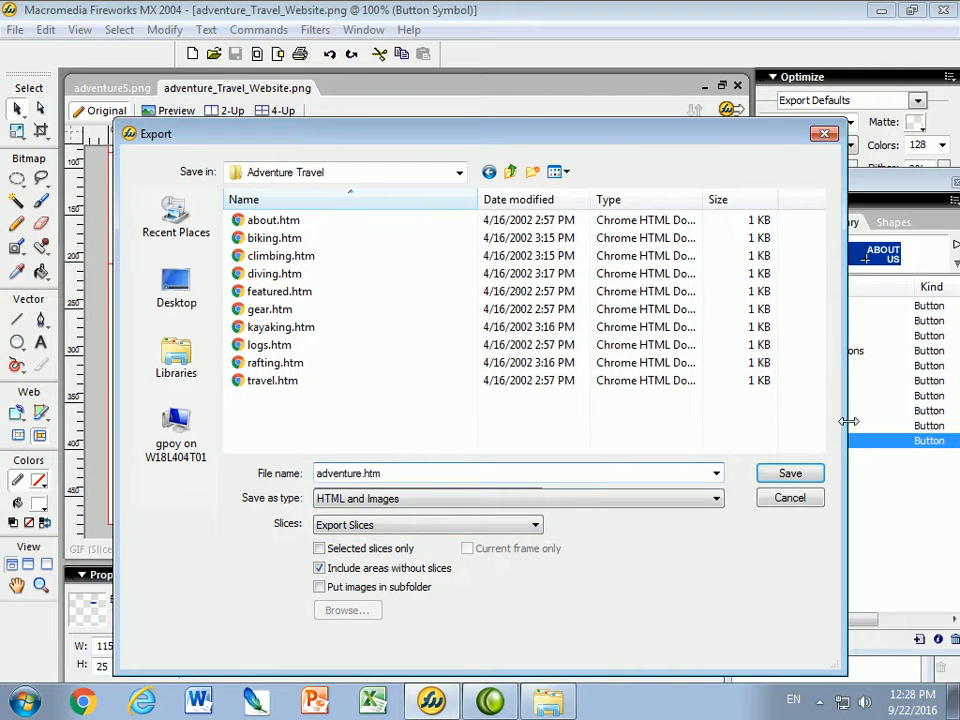
click(789, 474)
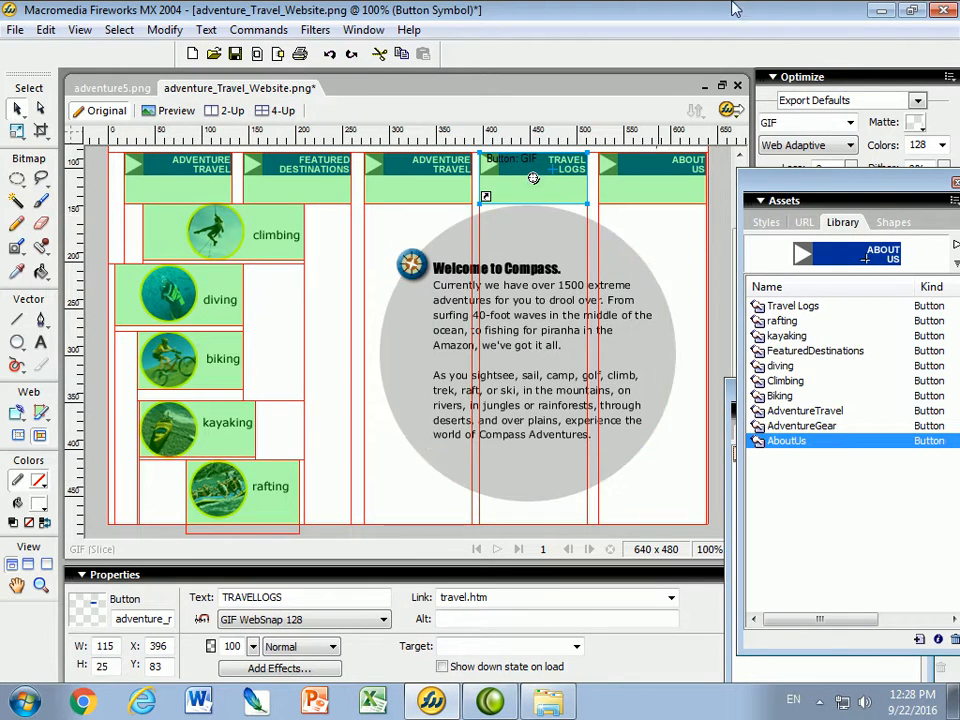
Minimize Fireworks and bring up the Adventure Travel folder, scrolling through the exported files
click(881, 10)
click(548, 702)
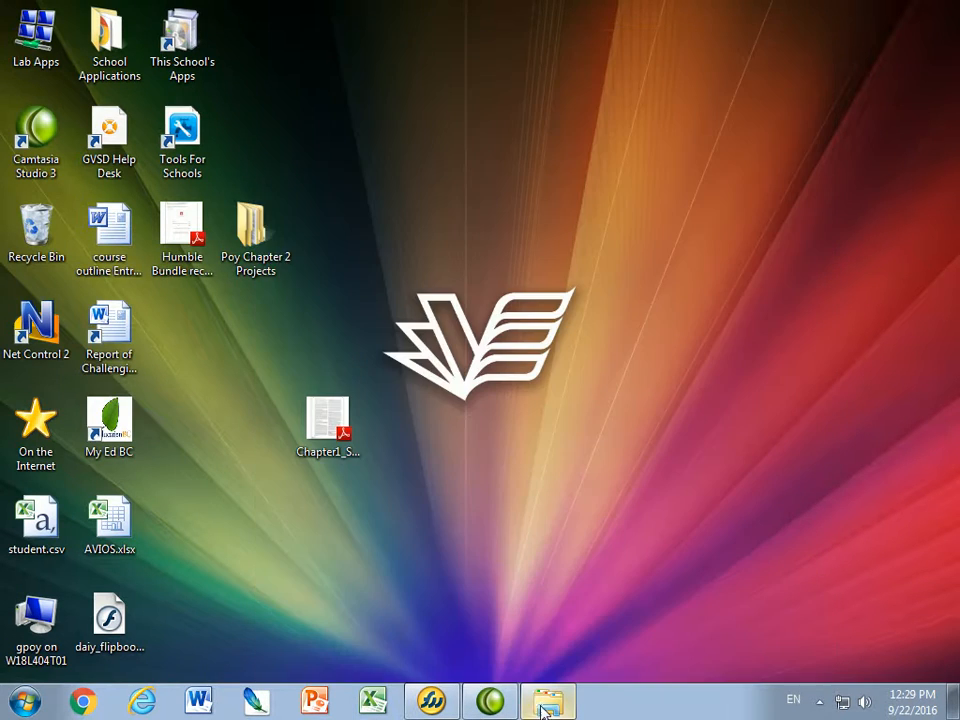
click(548, 702)
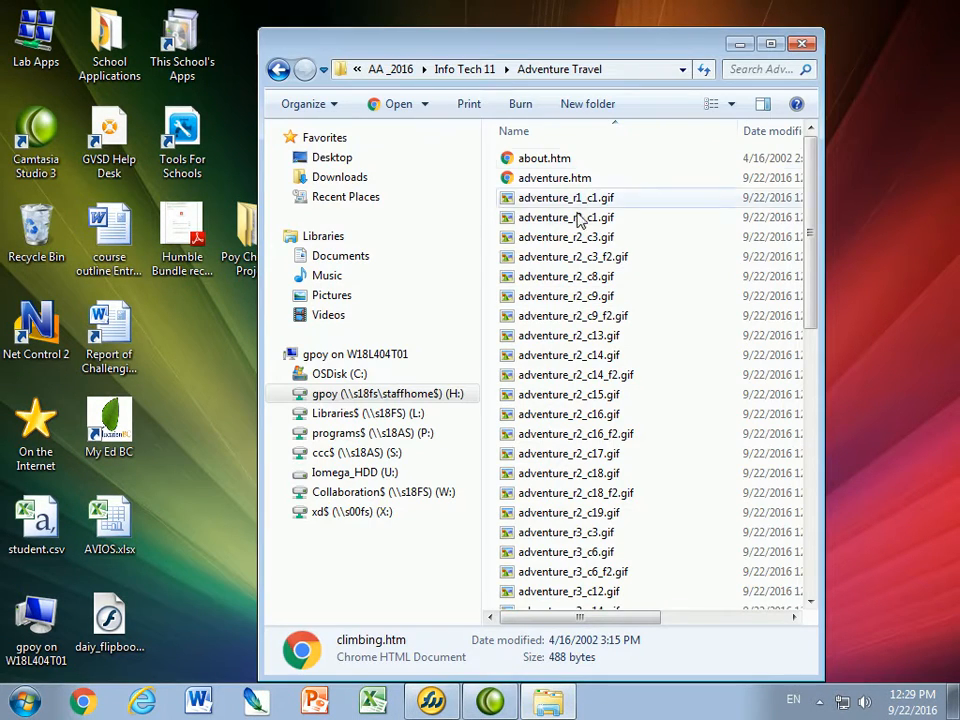
scroll(570, 555, down, 1)
scroll(560, 555, down, 10)
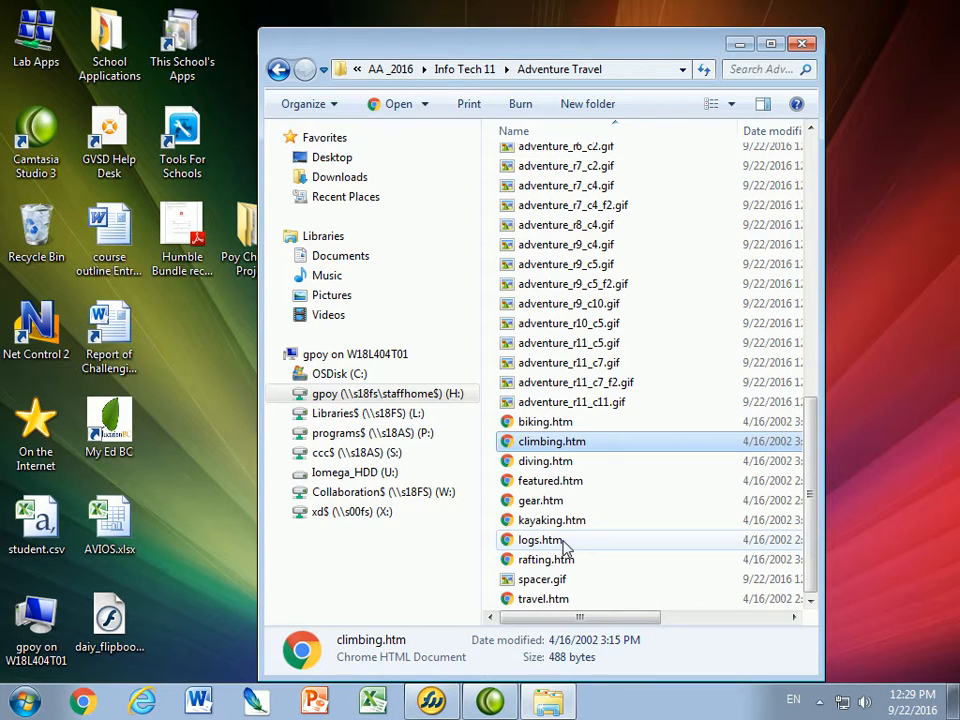
scroll(600, 500, up, 15)
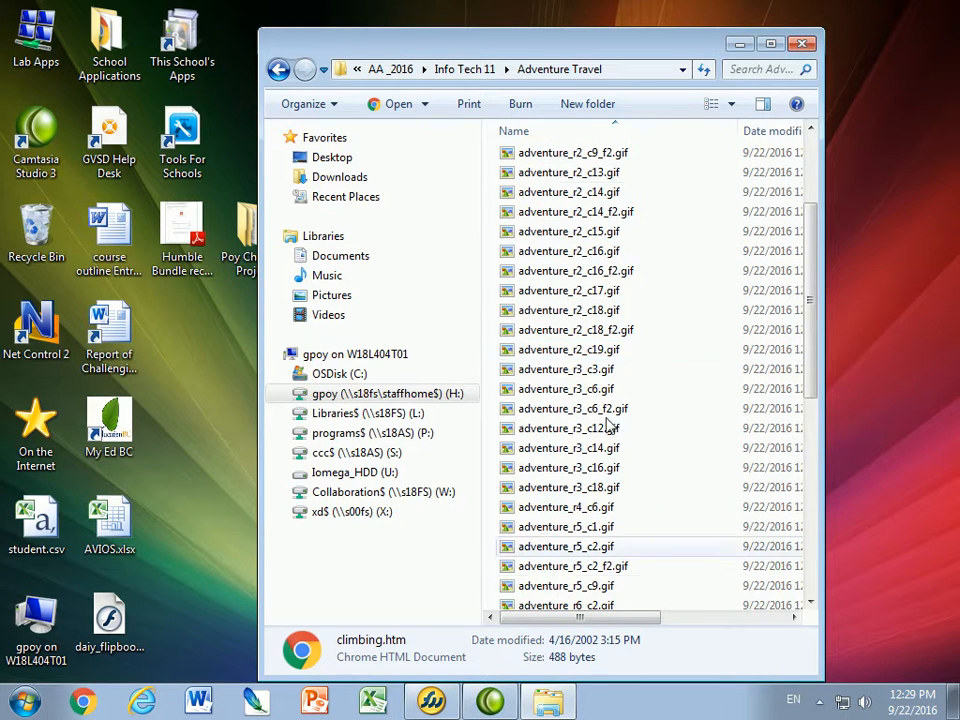
Inspect the exported slice GIFs, including adventure_r2_c8.gif, then open adventure.htm in Chrome
click(561, 197)
click(553, 217)
click(553, 237)
click(556, 257)
click(555, 277)
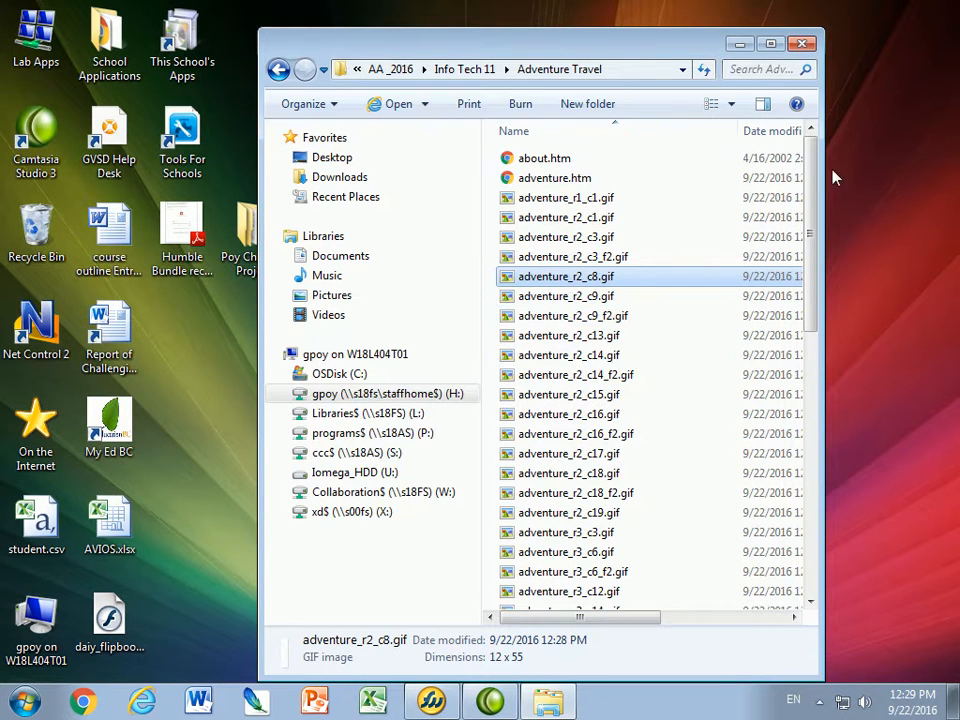
double_click(537, 180)
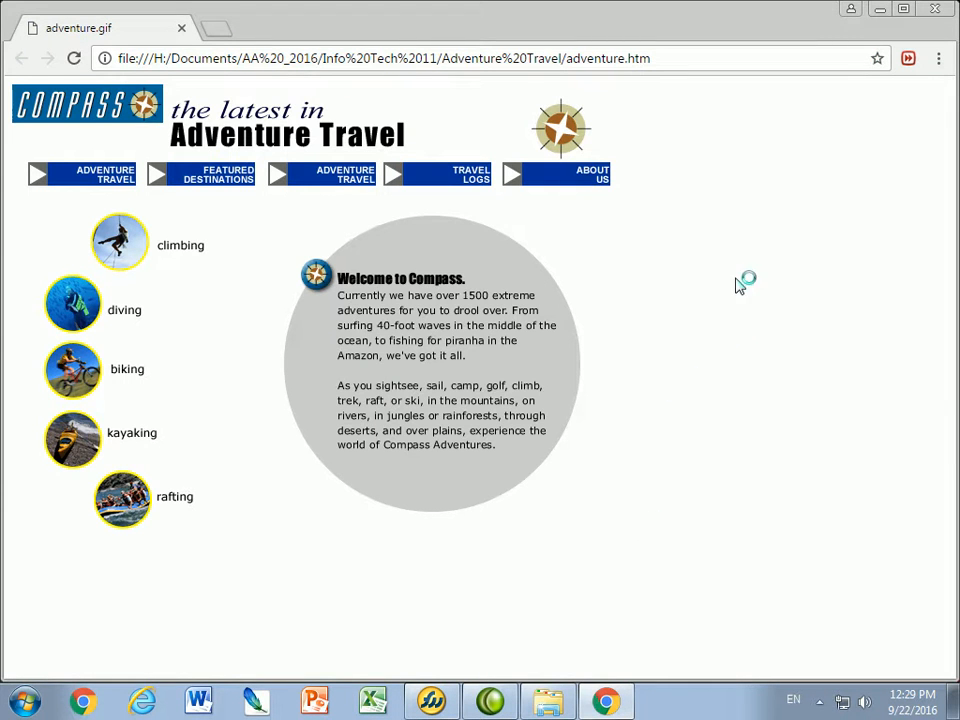
Resize the Chrome window smaller so the folder behind it shows
click(906, 11)
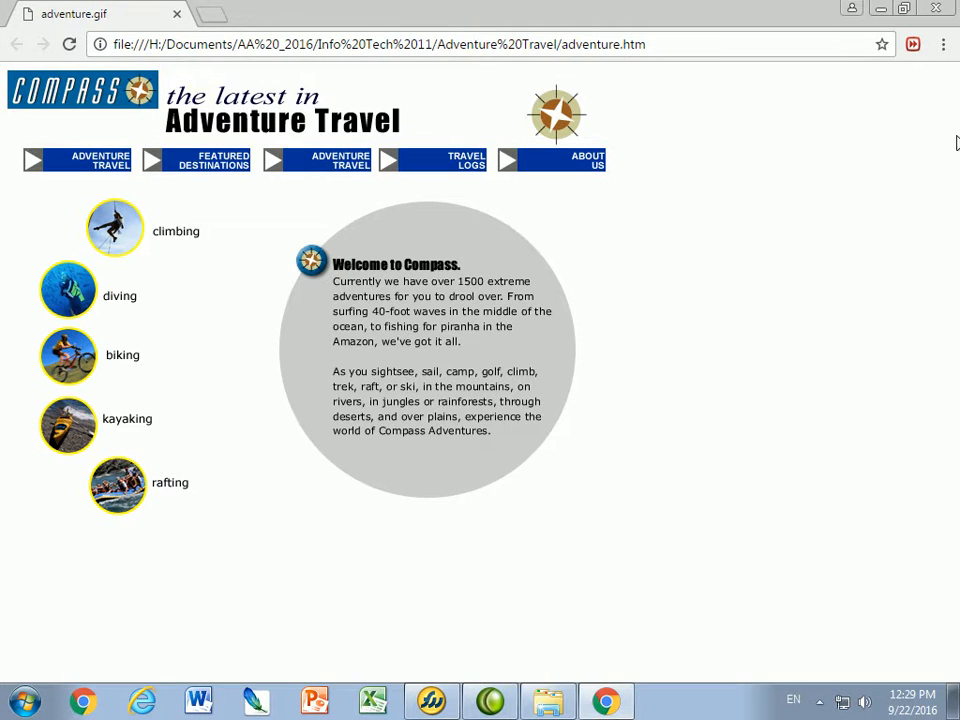
click(901, 12)
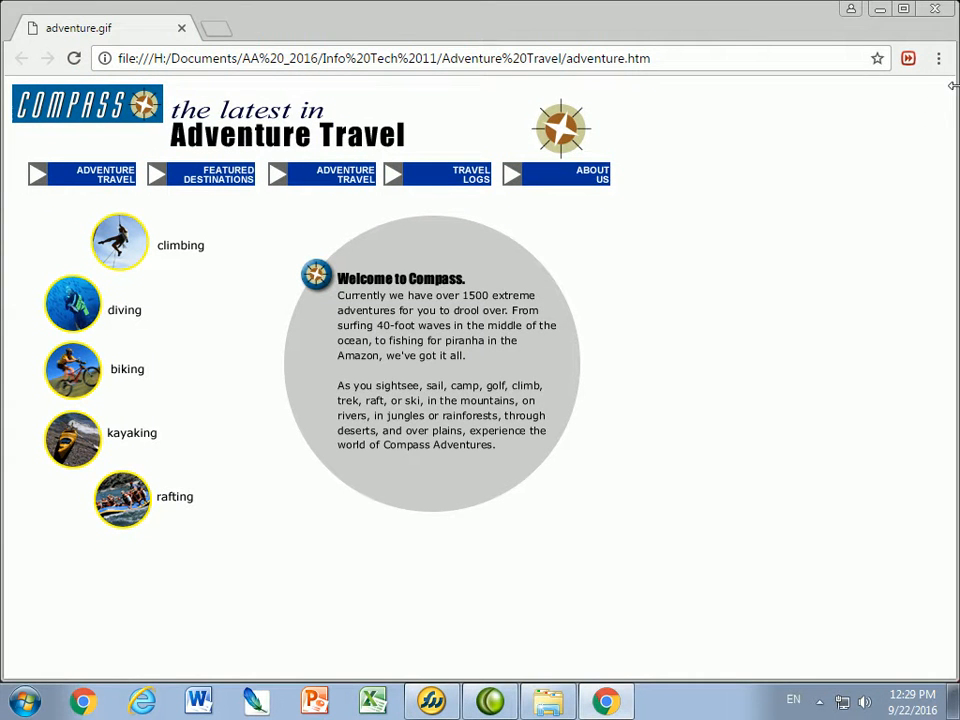
drag(690, 141, 650, 156)
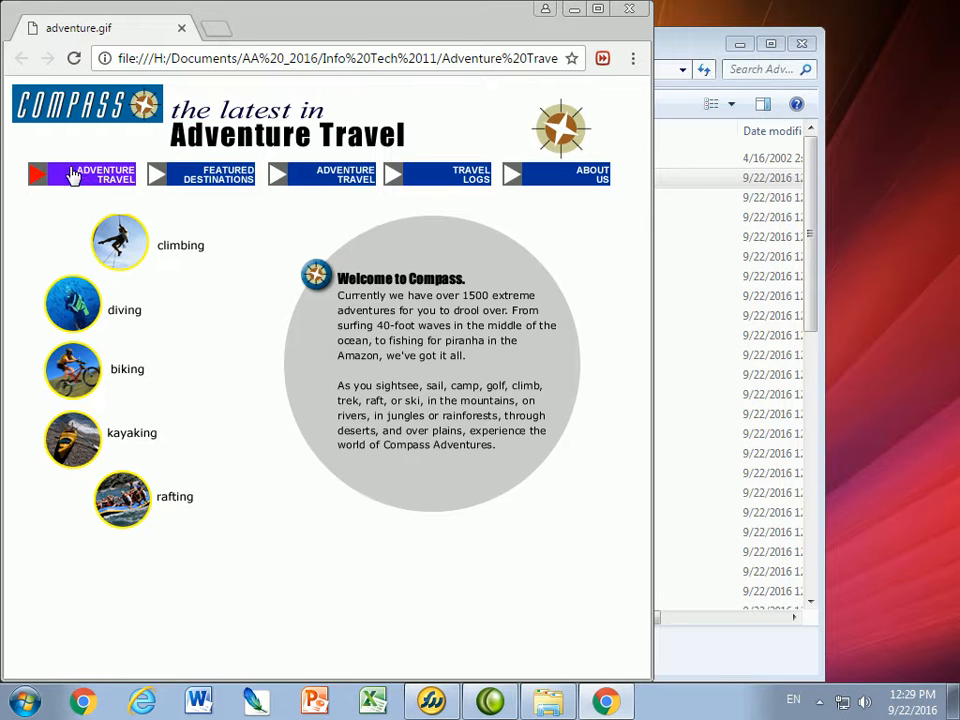
Test the Adventure Travel, About Us and Featured Destinations buttons, returning to adventure.htm each time
click(68, 377)
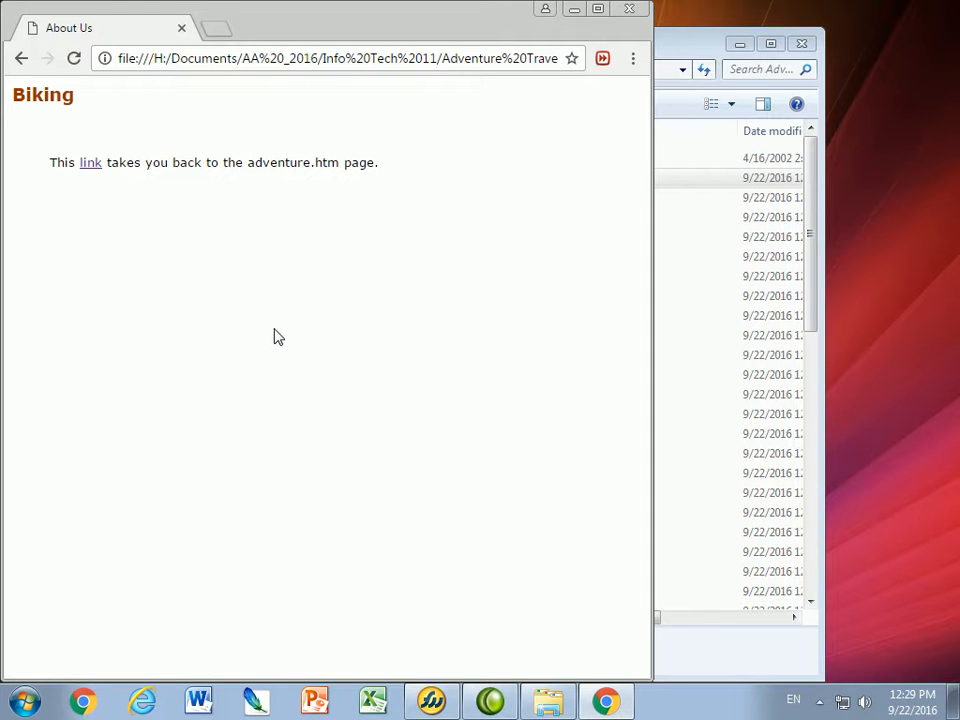
click(95, 164)
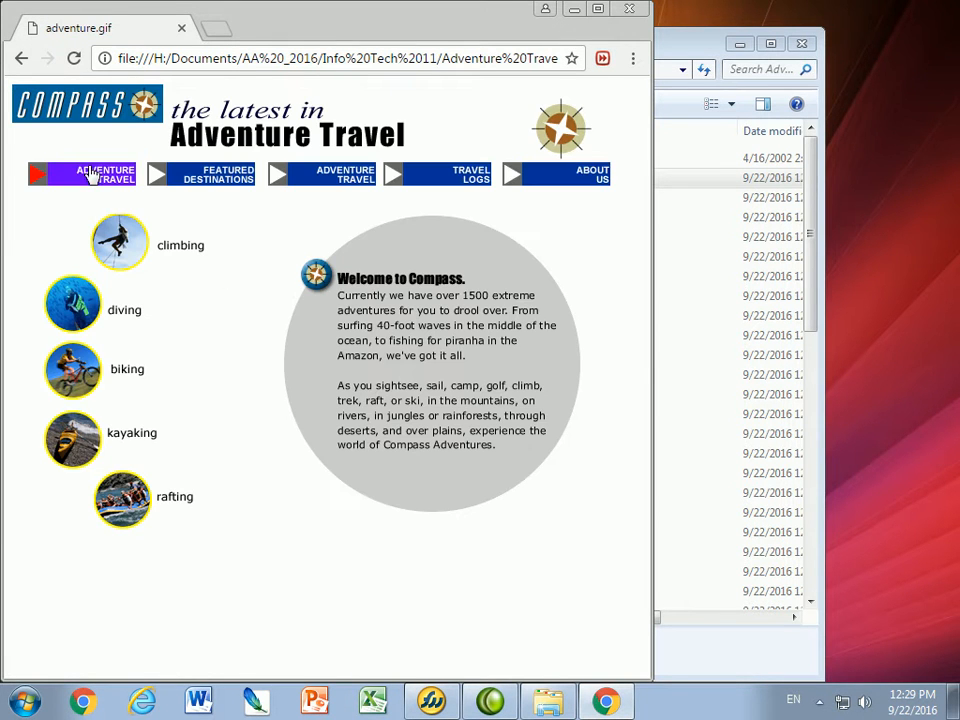
click(556, 182)
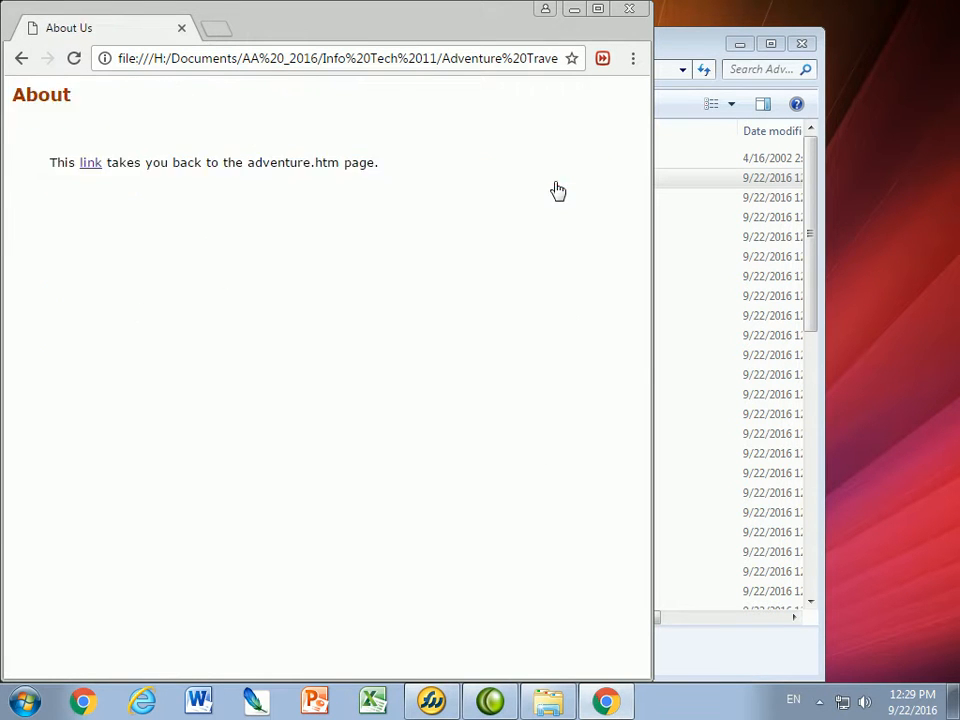
click(91, 166)
click(216, 184)
click(22, 59)
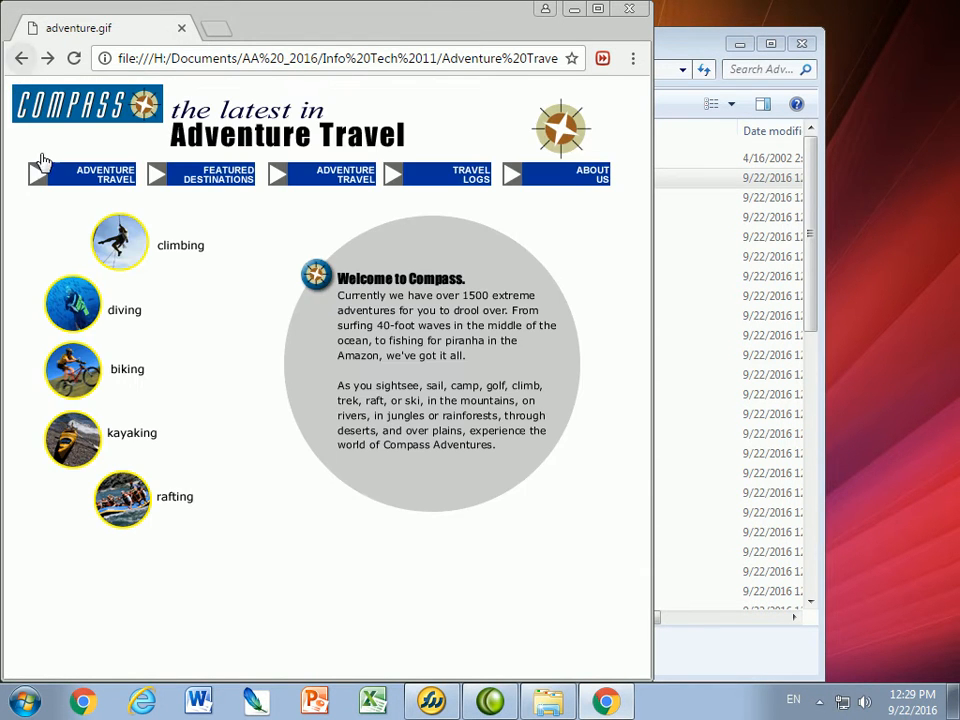